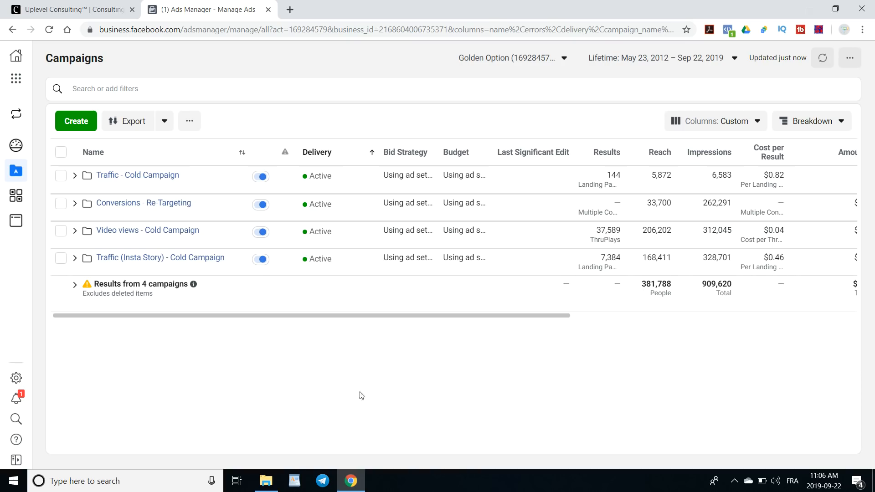
- Open the Audiences page from the business tools menu
mouse_move(3, 271)
click(16, 80)
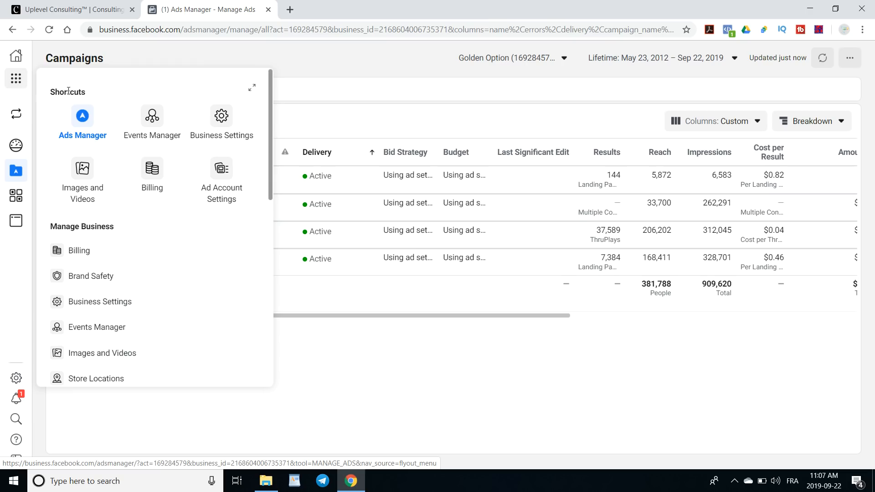
scroll(96, 287, down, 1)
scroll(97, 290, down, 4)
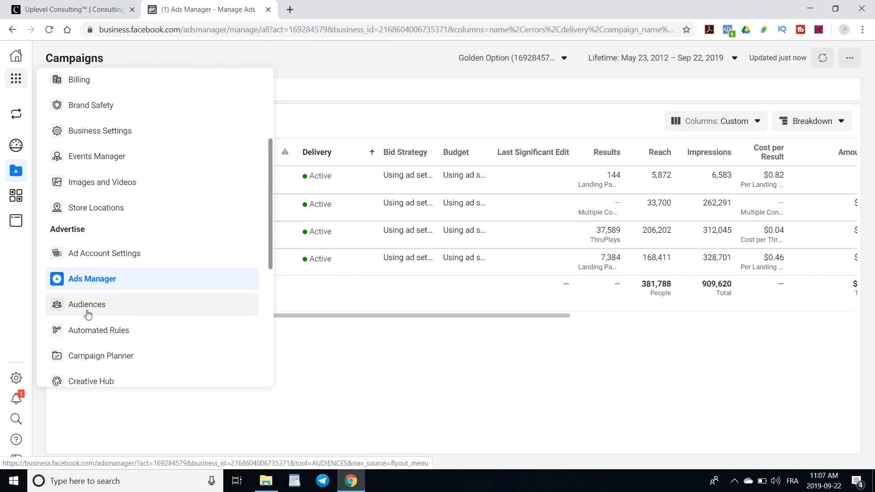
click(86, 306)
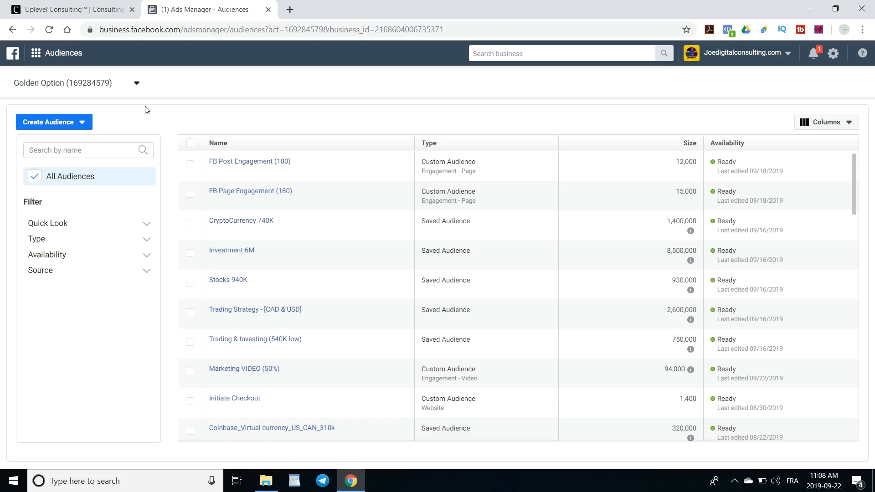
- Start a lookalike audience and create a new Facebook Page custom audience as its source
click(87, 130)
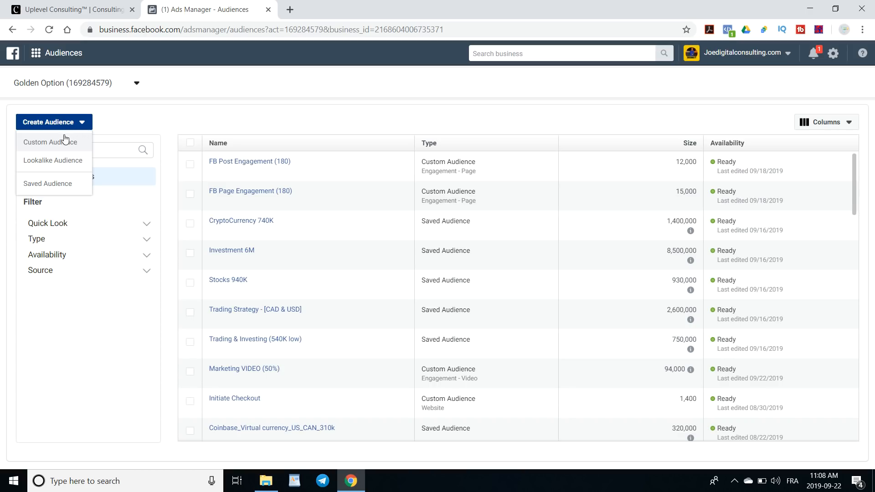
click(55, 162)
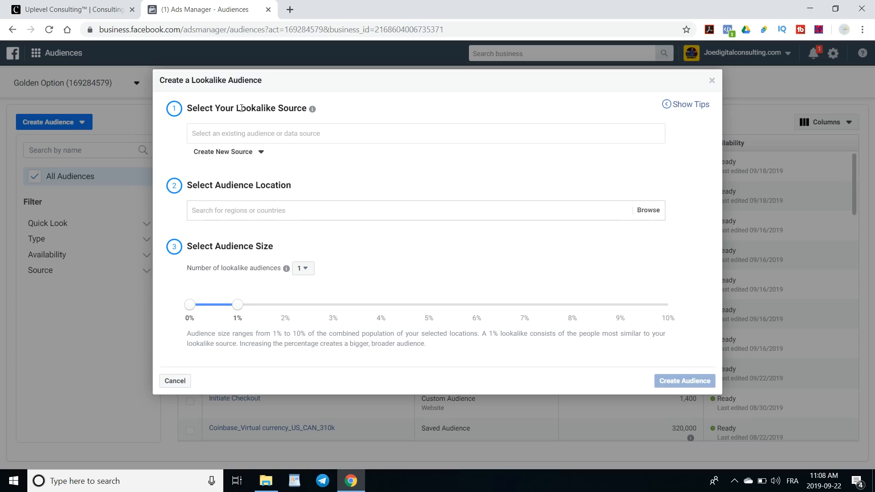
mouse_move(313, 111)
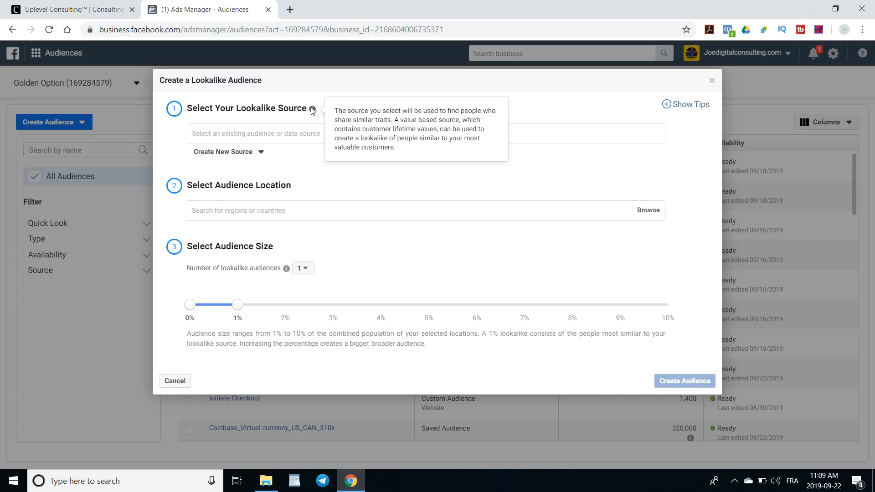
click(271, 135)
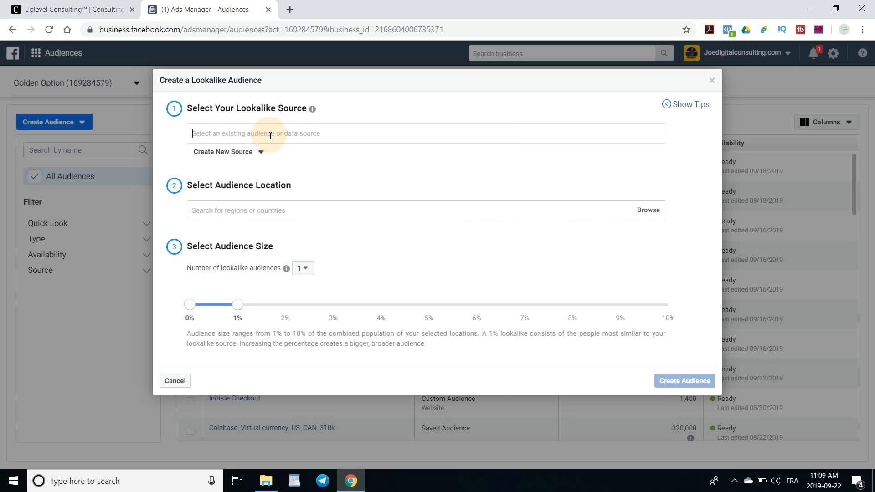
click(304, 119)
click(234, 137)
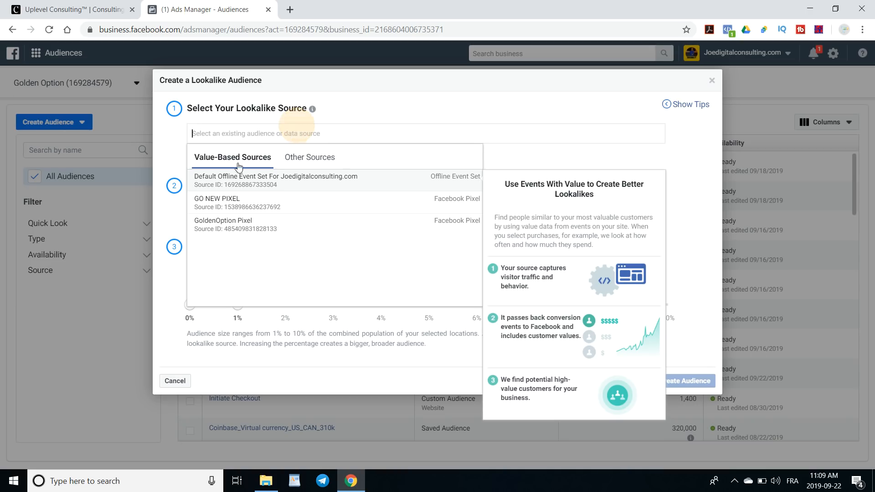
click(182, 130)
click(260, 152)
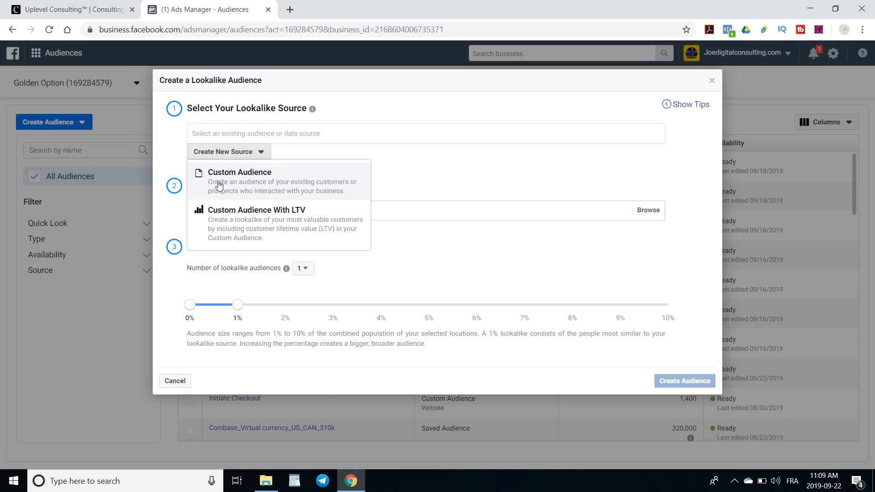
click(312, 184)
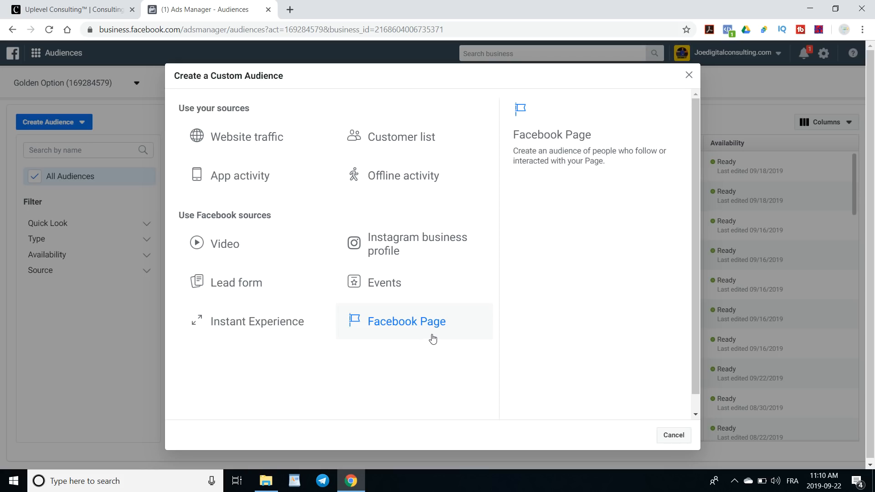
click(401, 325)
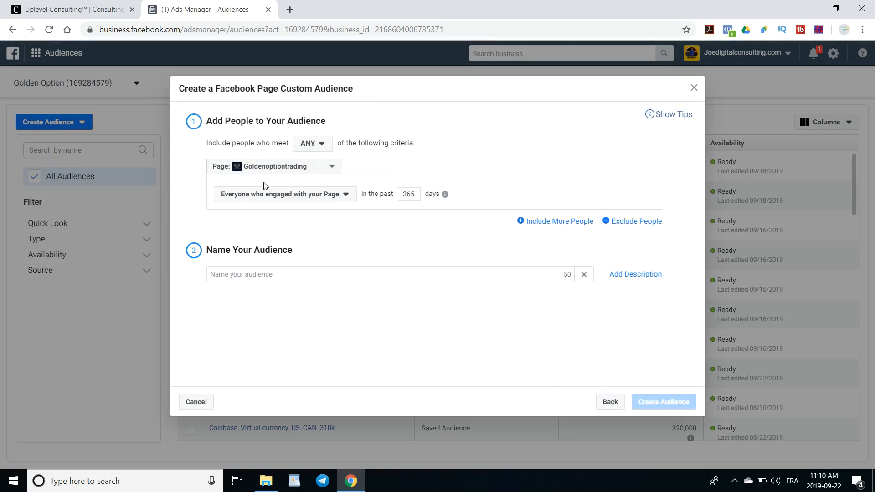
- Set the custom audience's page to Golden Option
click(294, 169)
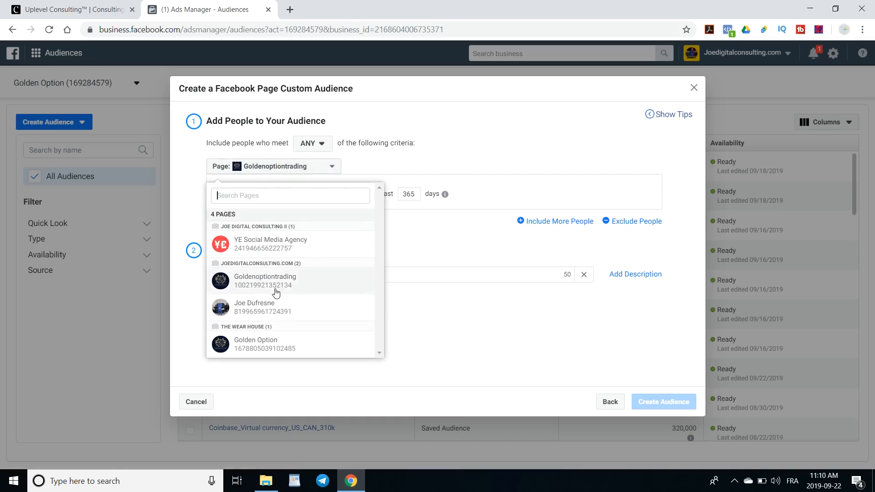
click(235, 350)
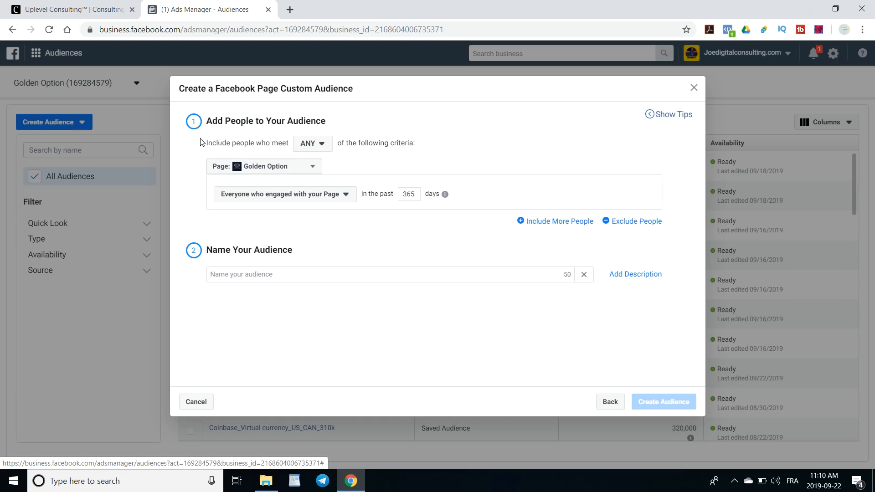
click(317, 148)
click(316, 152)
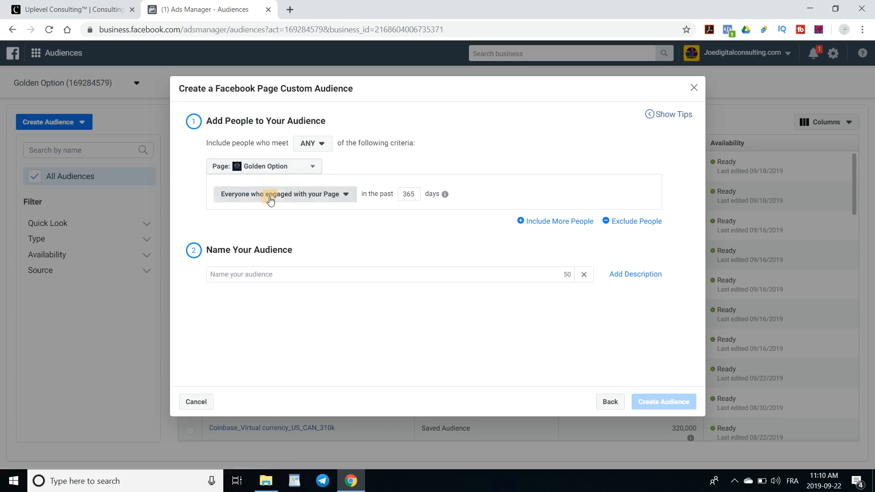
- Include people who engaged with any post or ad in the past 180 days
click(273, 196)
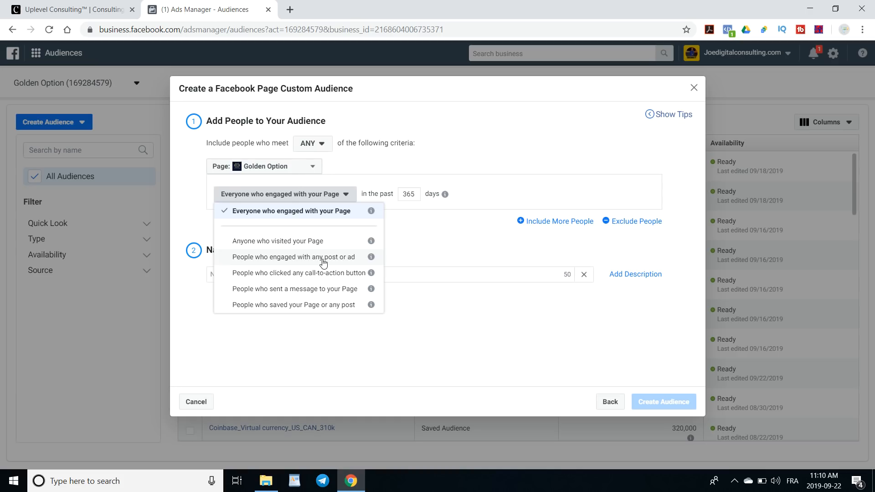
click(319, 259)
drag(421, 197, 357, 201)
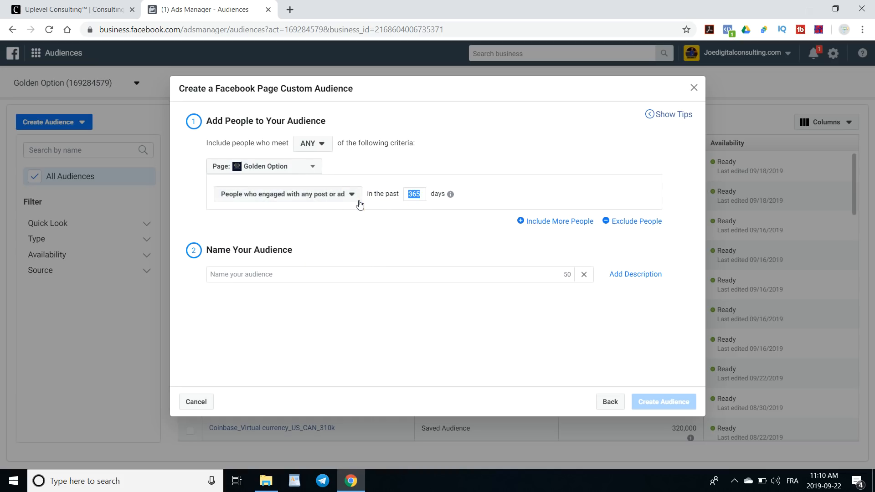
text(180)
- Name the audience FB Post/Ad Engagement (180) and create it
click(295, 275)
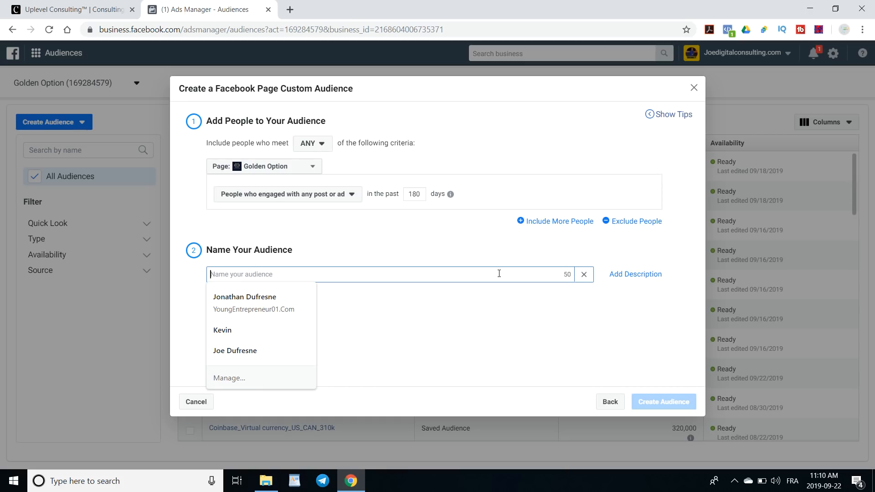
text(FB)
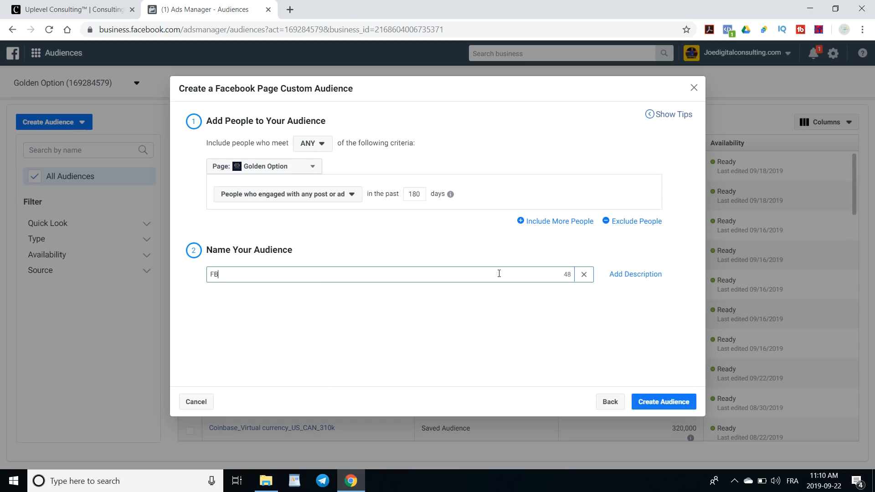
text( Post Engagement)
key(alt+shift)
text(/ad)
key(BackSpace)
key(BackSpace)
text(Ad)
click(326, 274)
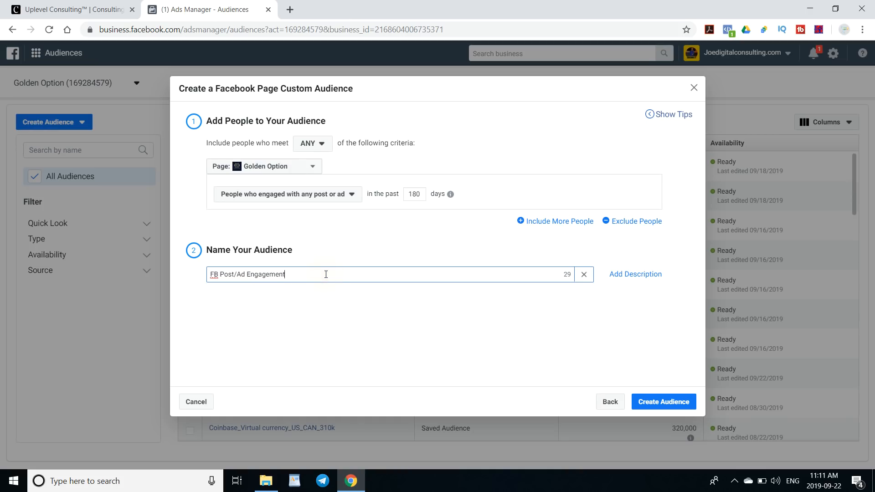
text((180)))
key(BackSpace)
key(BackSpace)
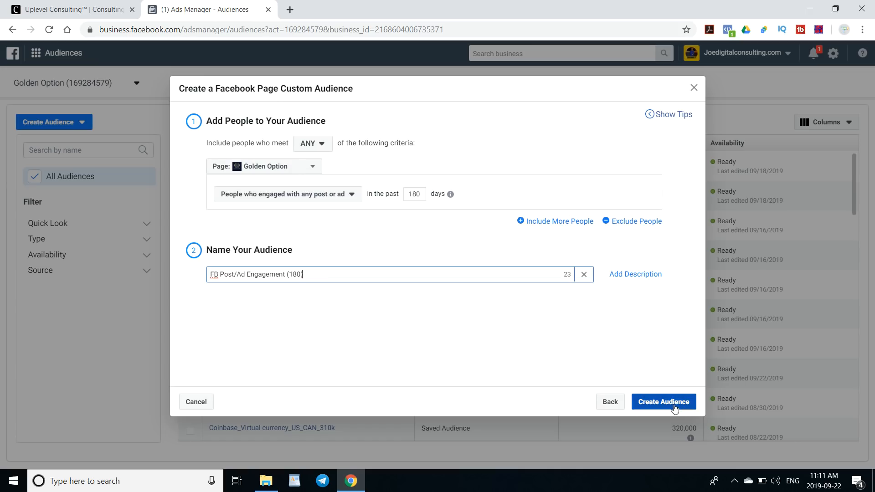
click(674, 408)
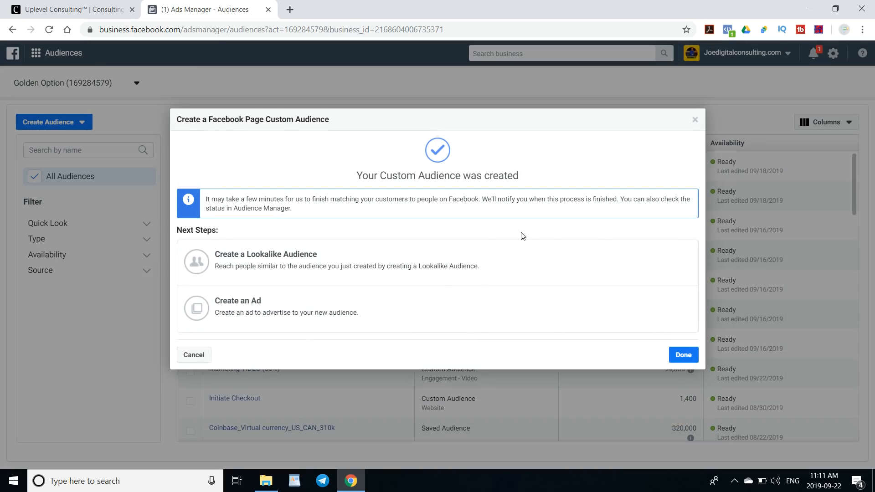
click(684, 355)
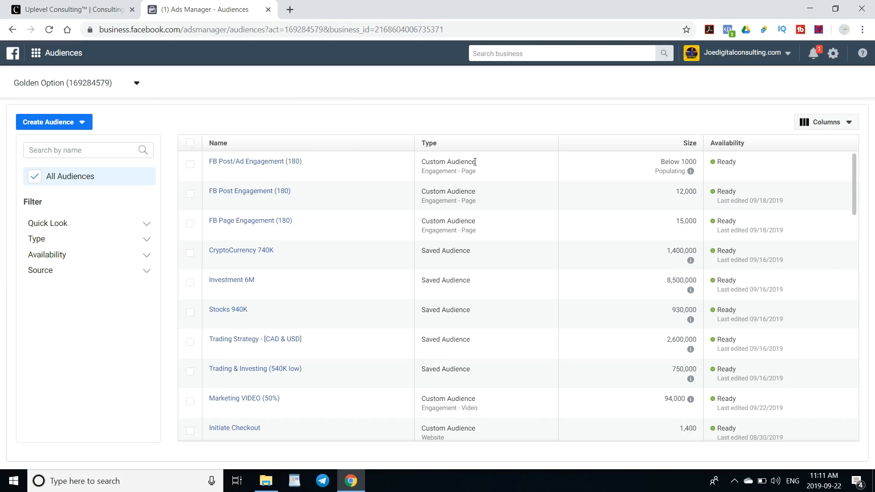
drag(475, 162, 417, 165)
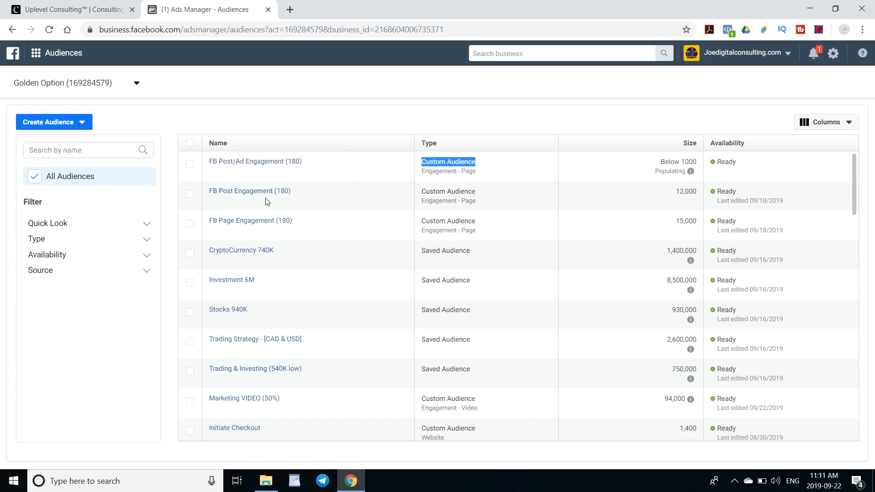
mouse_move(267, 190)
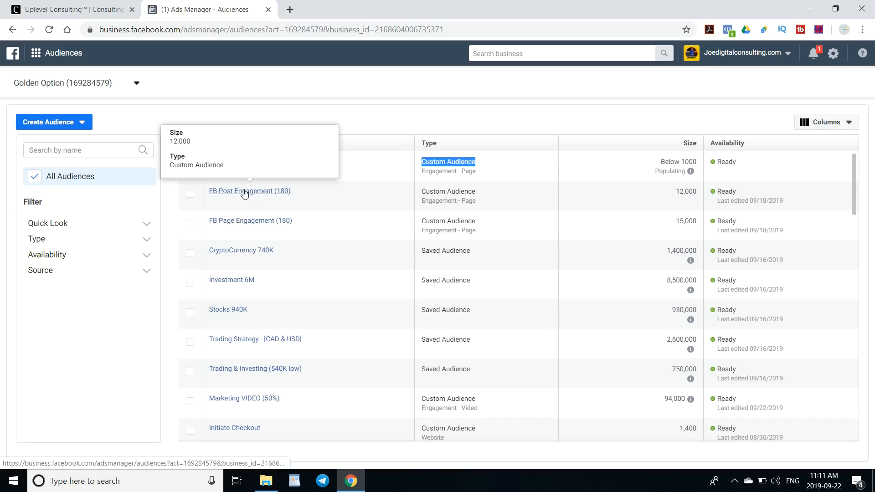
click(483, 165)
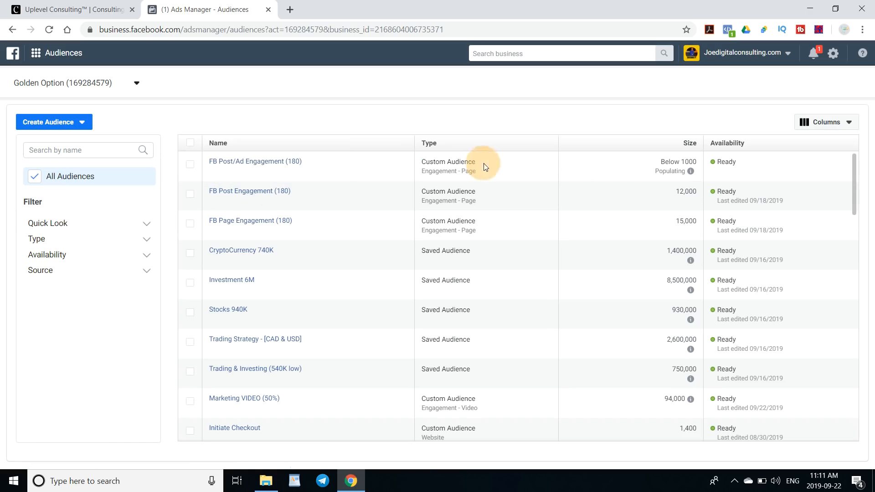
click(190, 165)
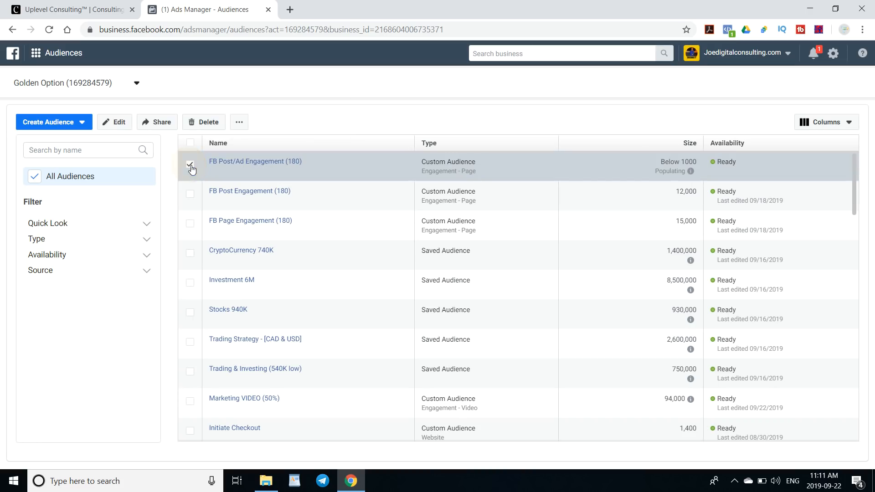
click(209, 128)
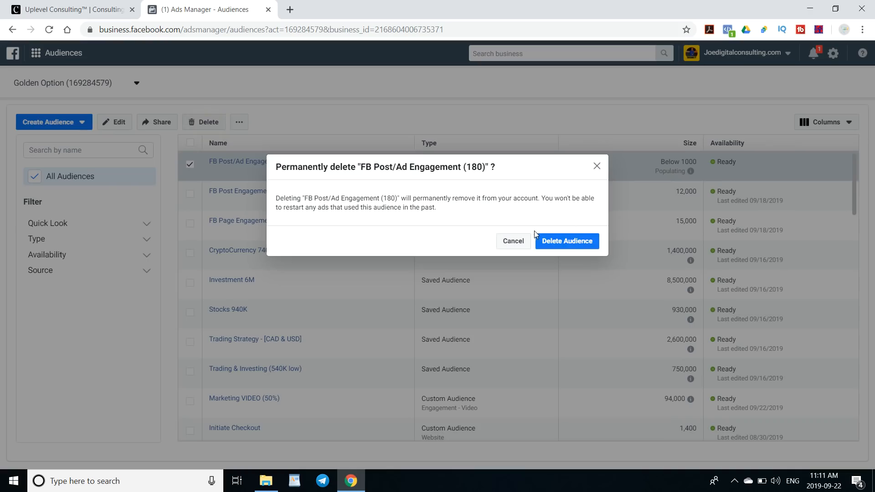
click(596, 167)
click(189, 164)
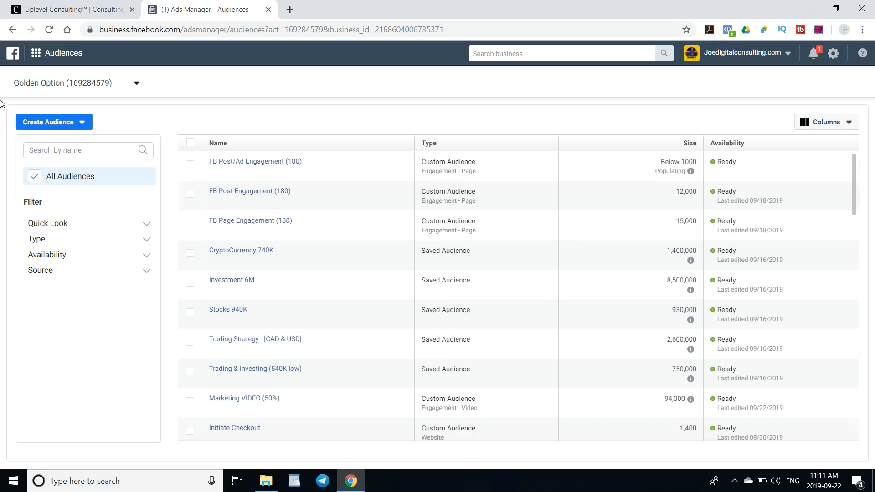
- Start a new lookalike audience using FB Post Engagement (180) as its source
click(64, 122)
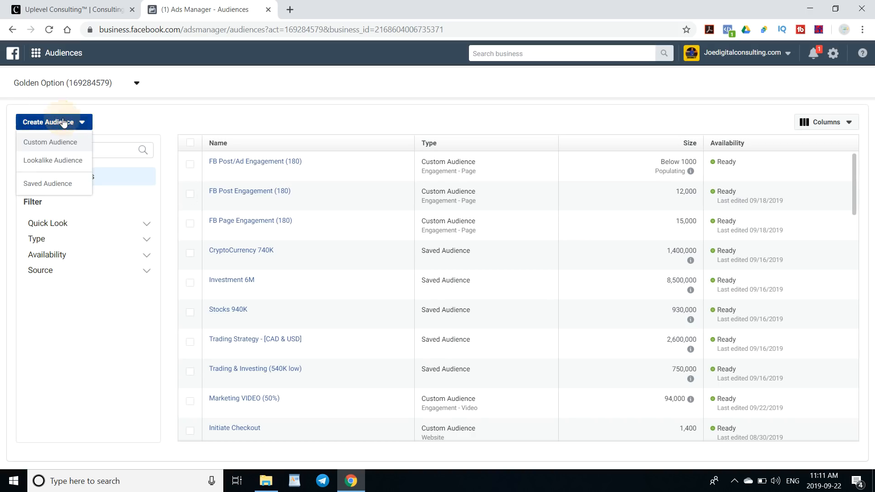
click(66, 162)
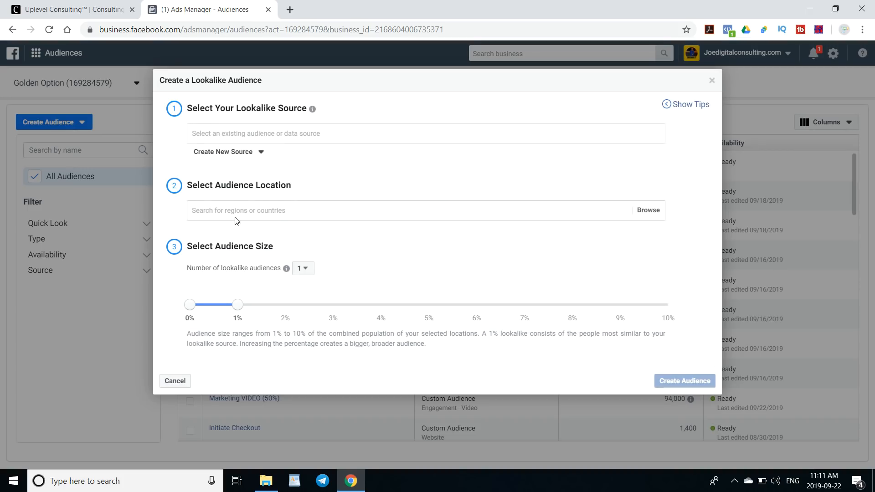
click(231, 136)
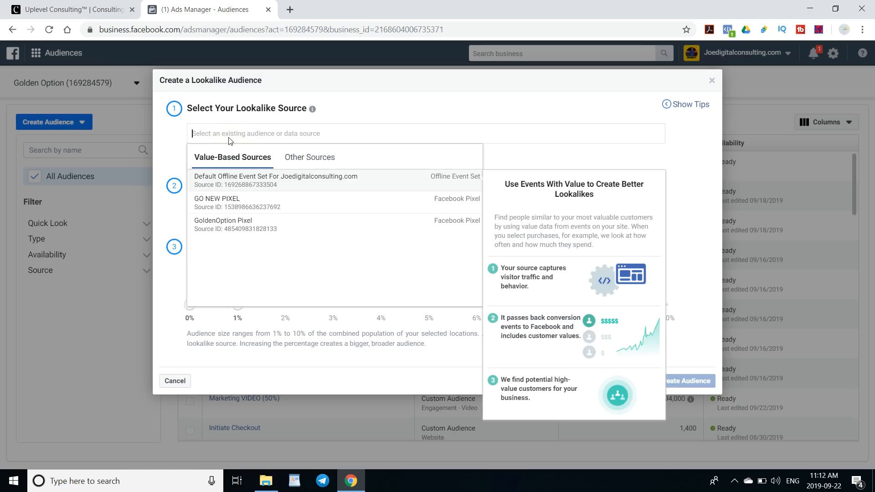
click(298, 158)
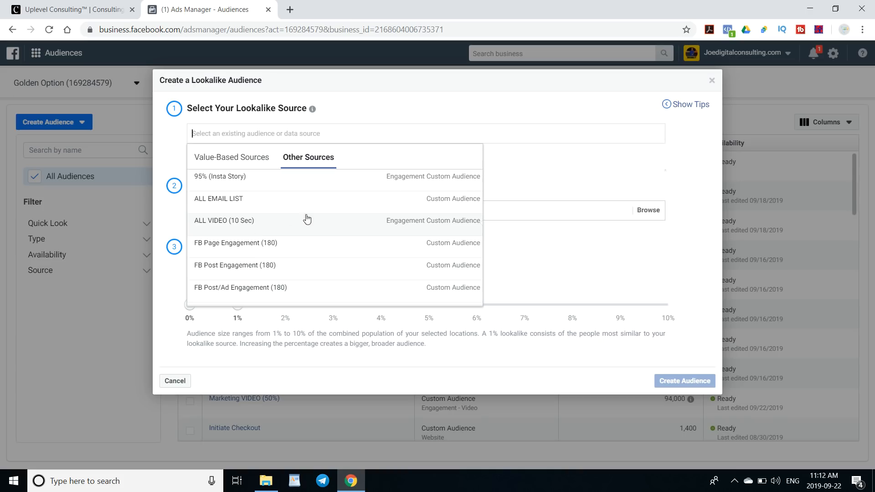
click(256, 272)
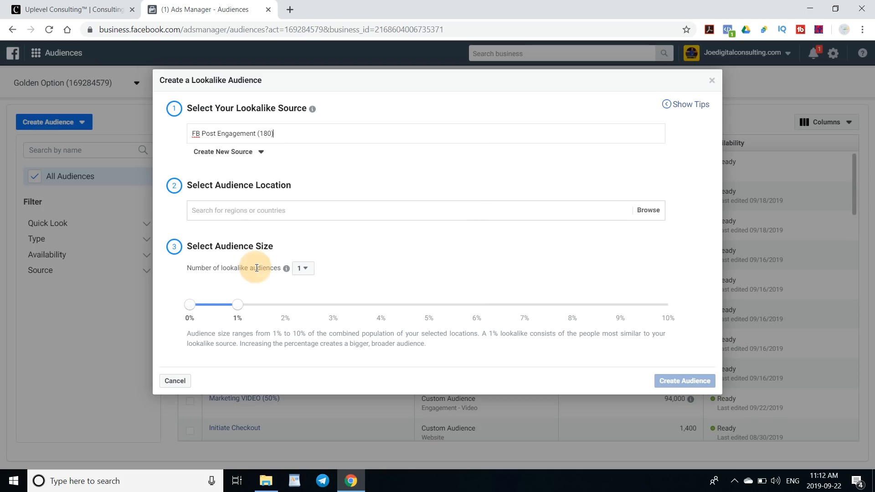
- Set the lookalike audience location to United States
click(238, 212)
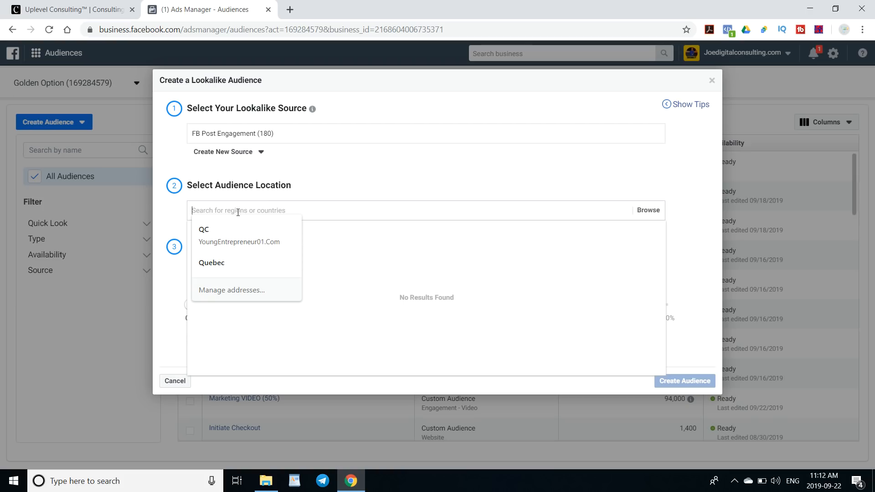
text(Usa)
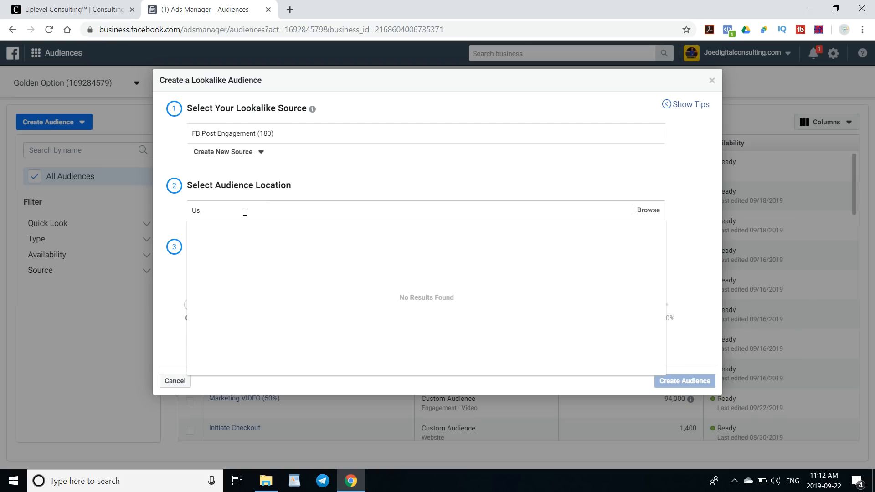
key(BackSpace)
text(nit)
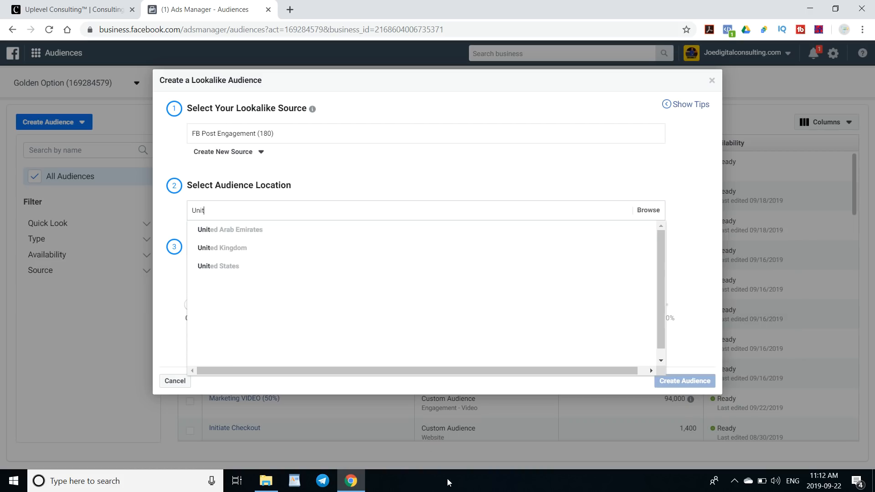
click(236, 270)
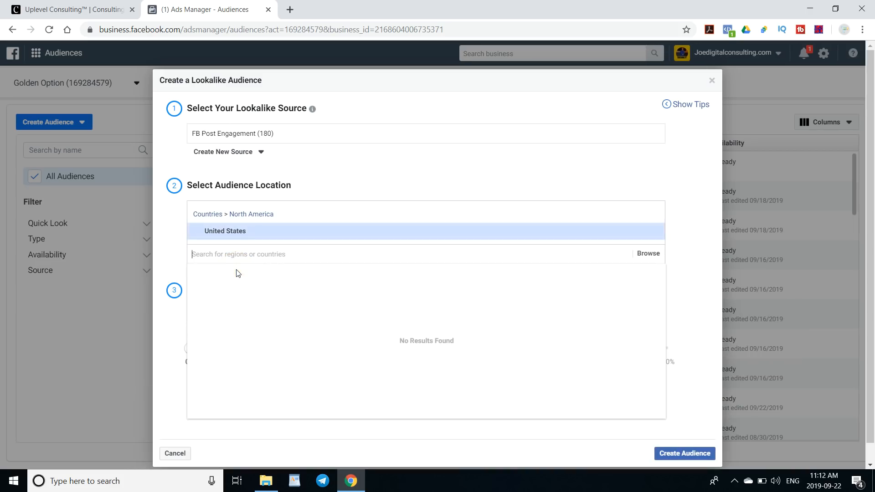
text(c)
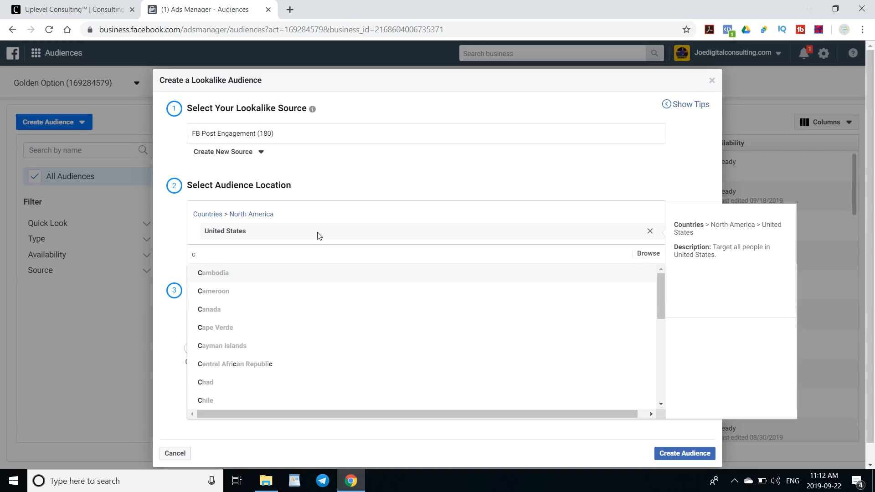
text(a)
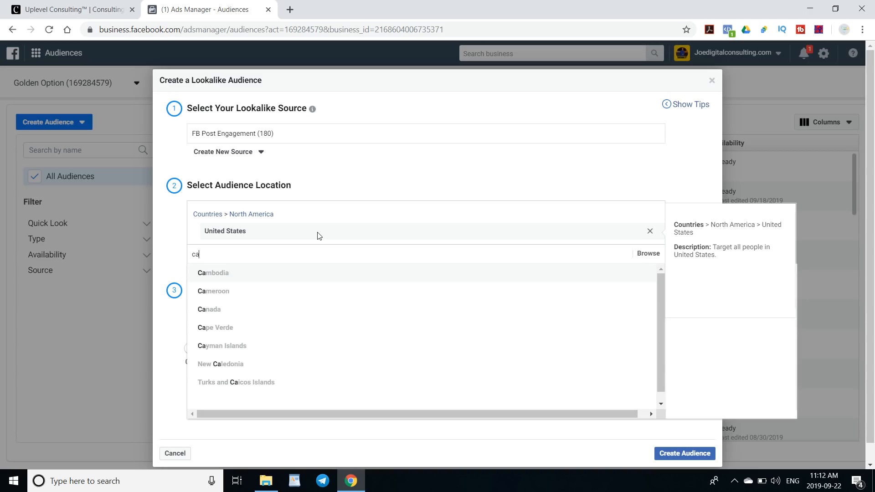
click(226, 313)
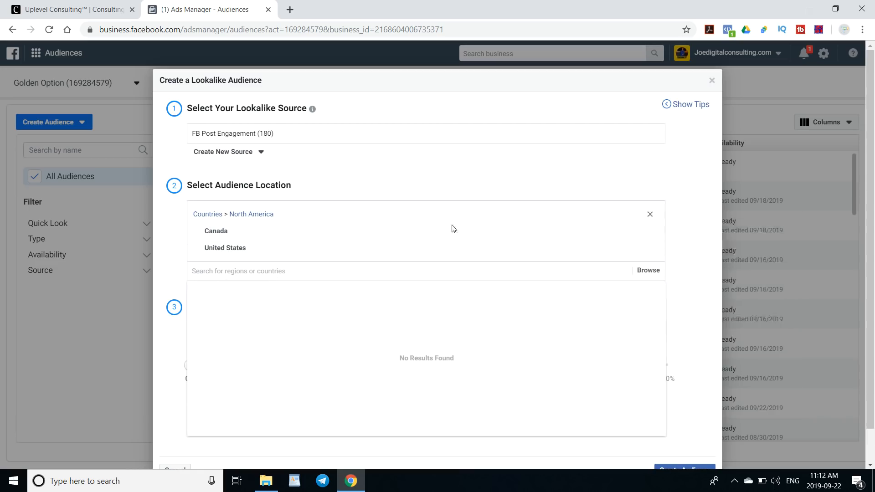
click(651, 232)
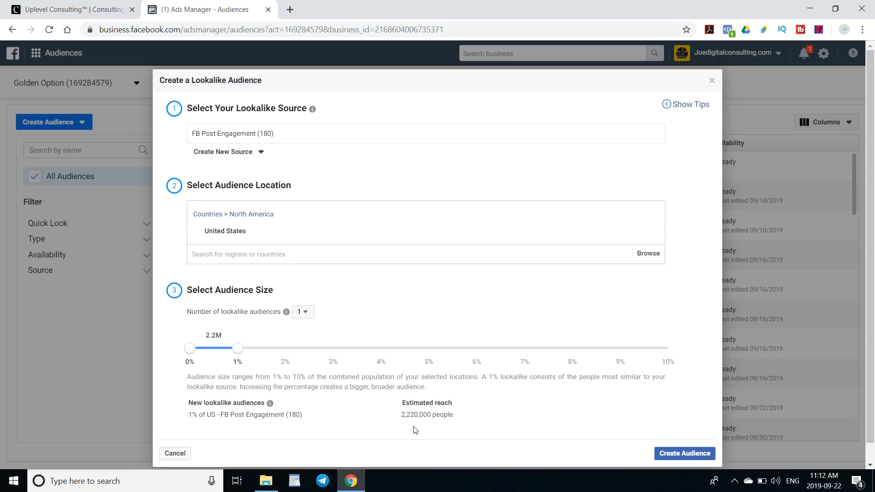
- Review the lookalike source, location and audience size settings in the dialog
click(237, 361)
drag(223, 335, 203, 337)
drag(461, 416, 390, 411)
drag(292, 133, 199, 131)
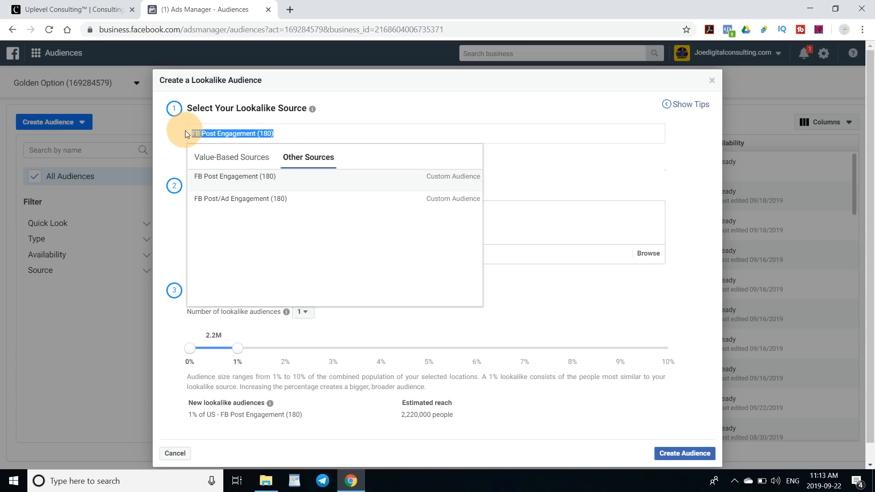
click(290, 134)
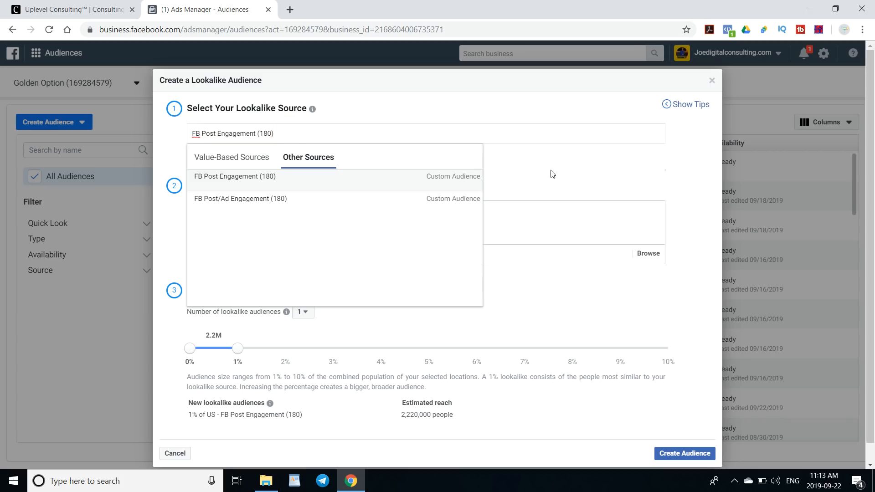
click(534, 106)
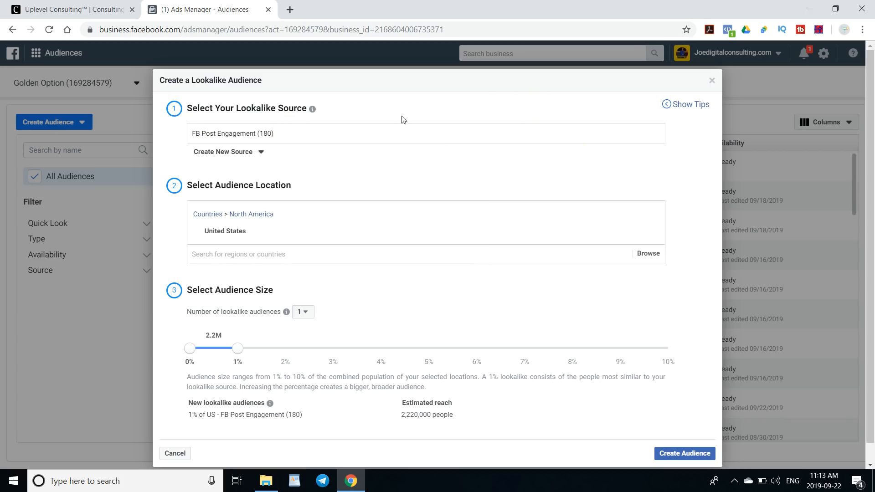
drag(280, 134, 191, 136)
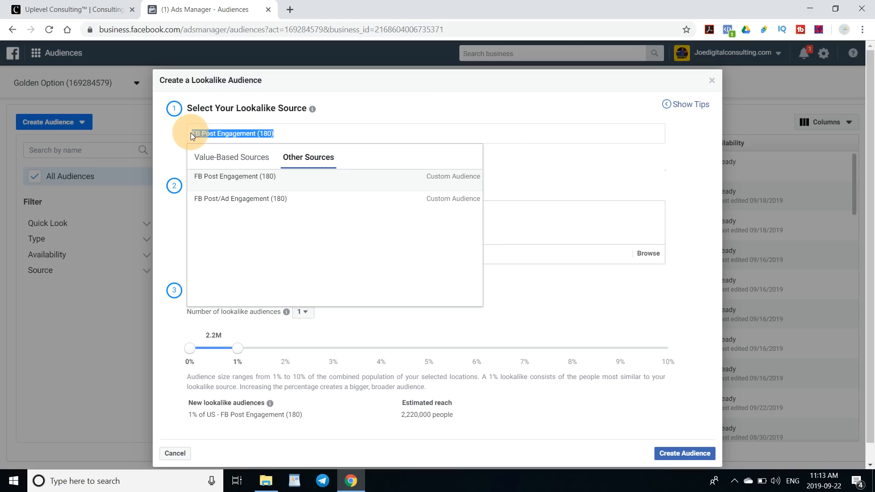
click(305, 119)
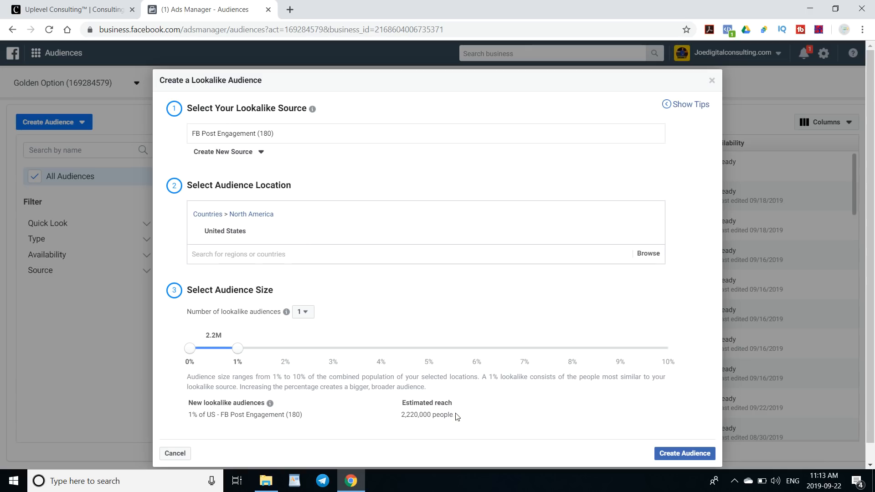
- Create the 1% United States lookalike audience from FB Post Engagement (180)
drag(458, 416, 401, 414)
click(453, 411)
drag(456, 412, 406, 413)
click(439, 409)
drag(454, 413, 444, 414)
click(681, 458)
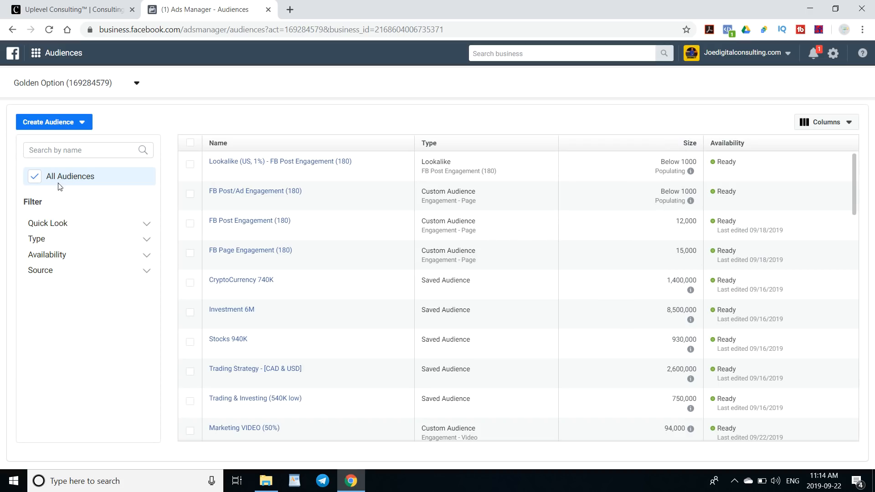
click(81, 120)
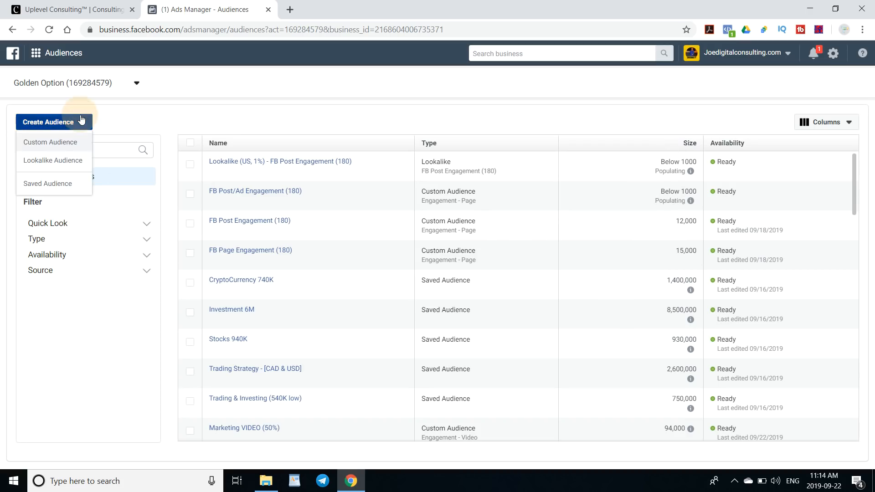
click(342, 128)
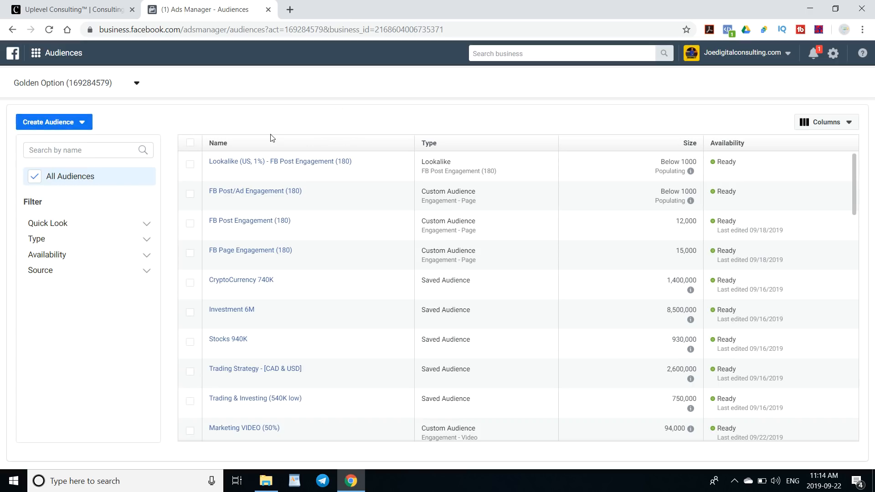
click(81, 122)
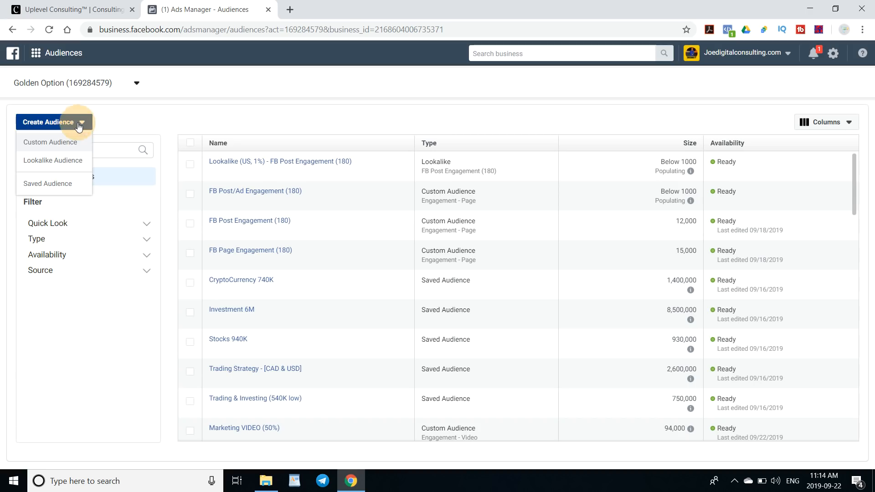
click(62, 160)
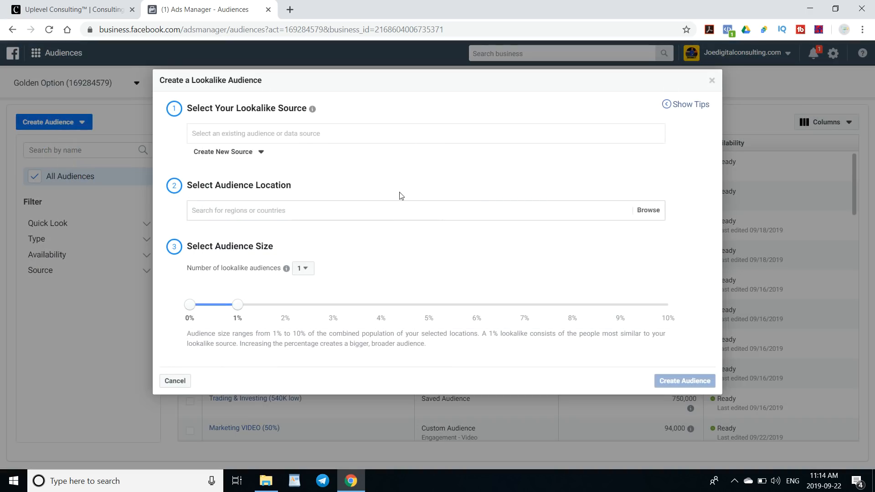
click(235, 152)
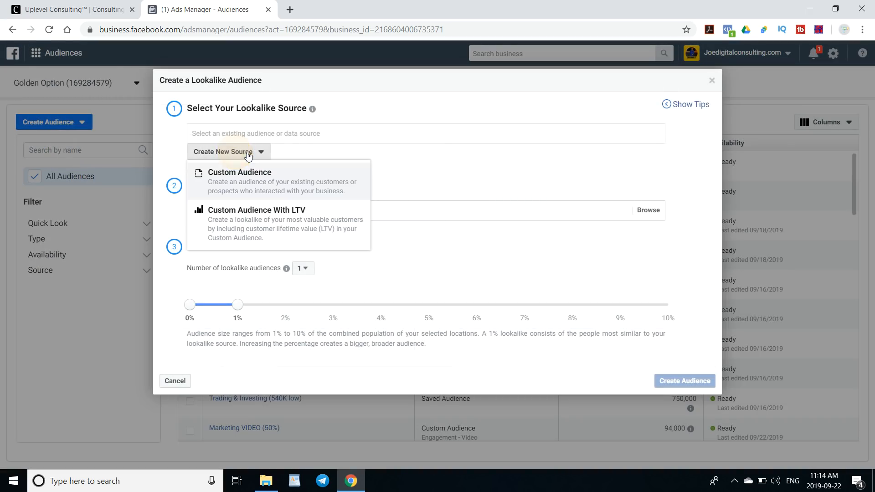
click(244, 178)
click(689, 75)
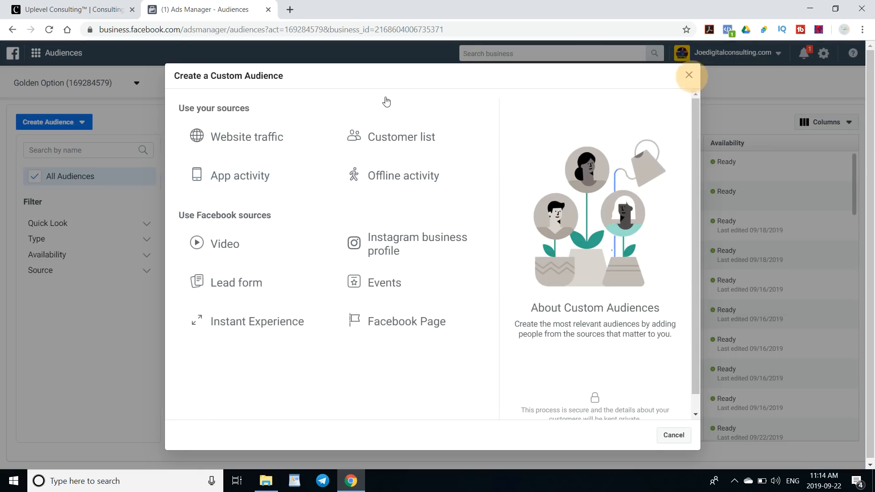
click(83, 122)
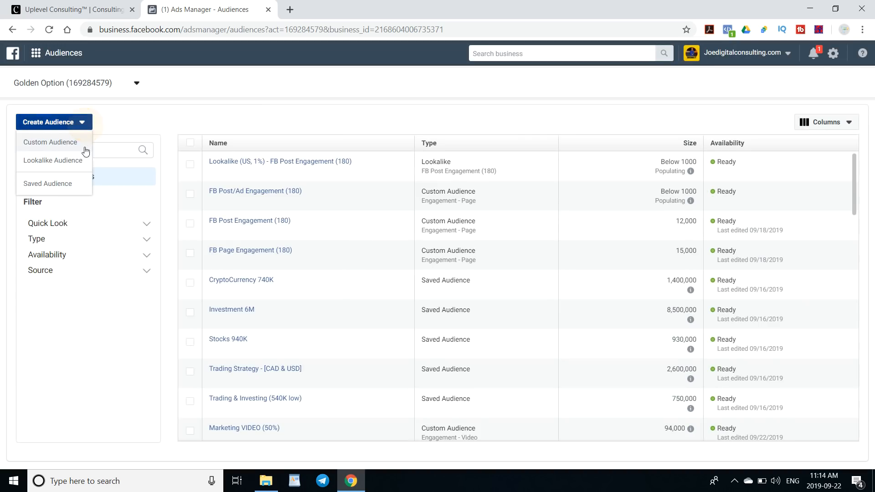
click(48, 161)
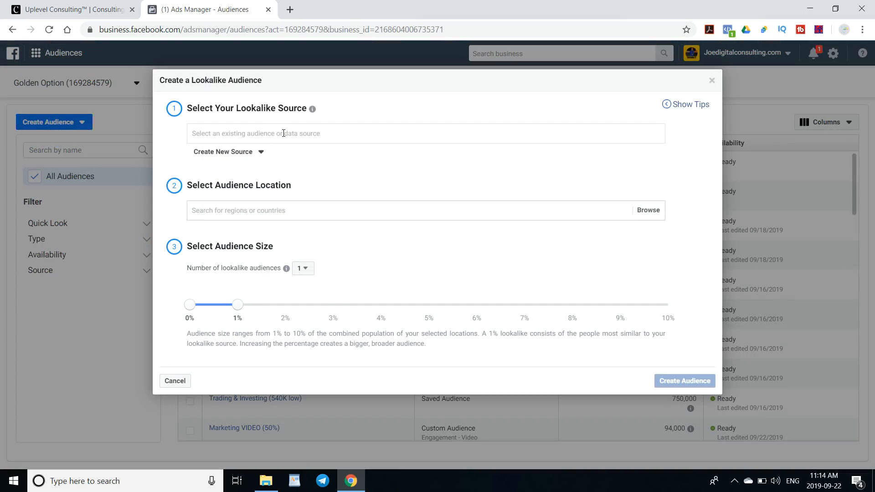
click(283, 133)
click(282, 133)
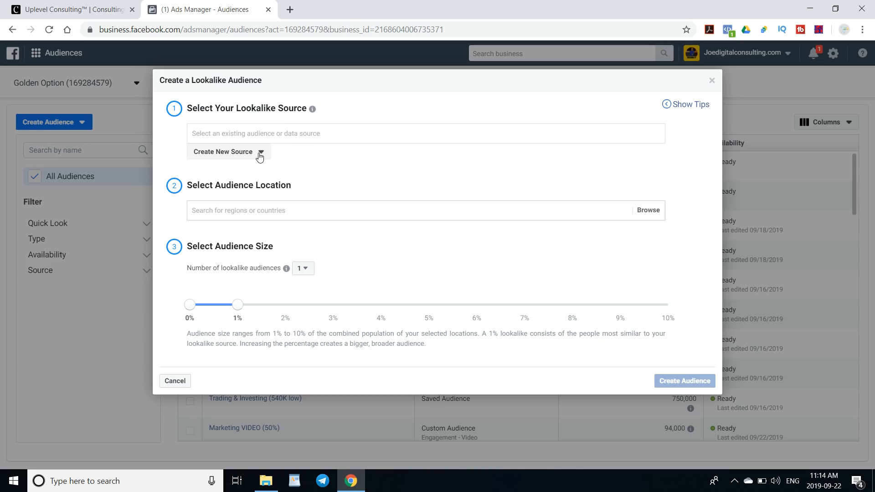
click(257, 132)
click(258, 152)
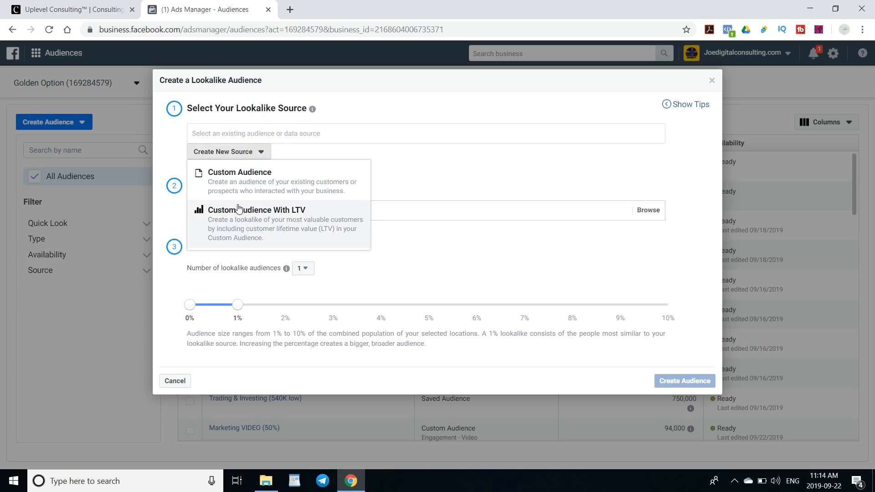
click(299, 176)
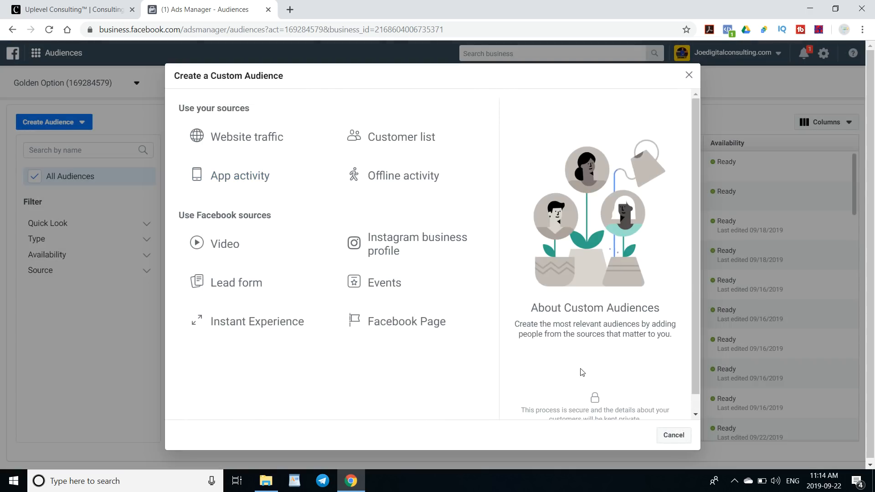
scroll(582, 372, down, 1)
click(674, 435)
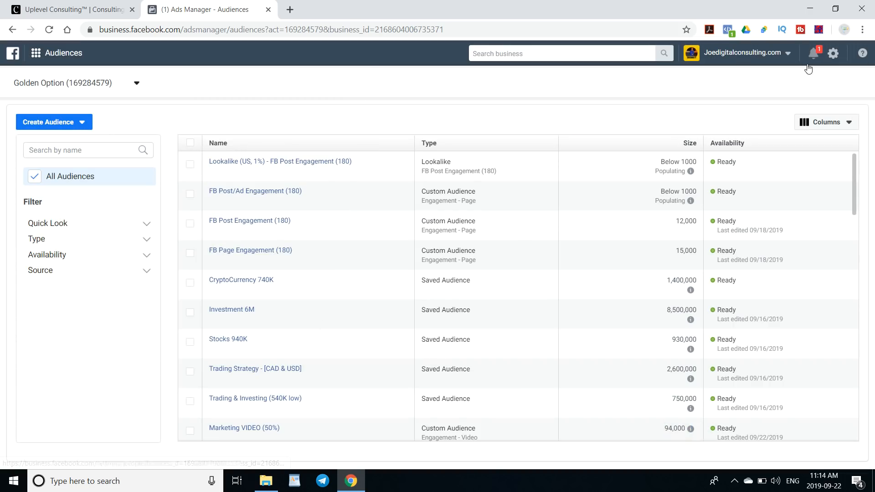
- Start another lookalike audience and choose Pixel Leads from the other sources as its source
click(50, 122)
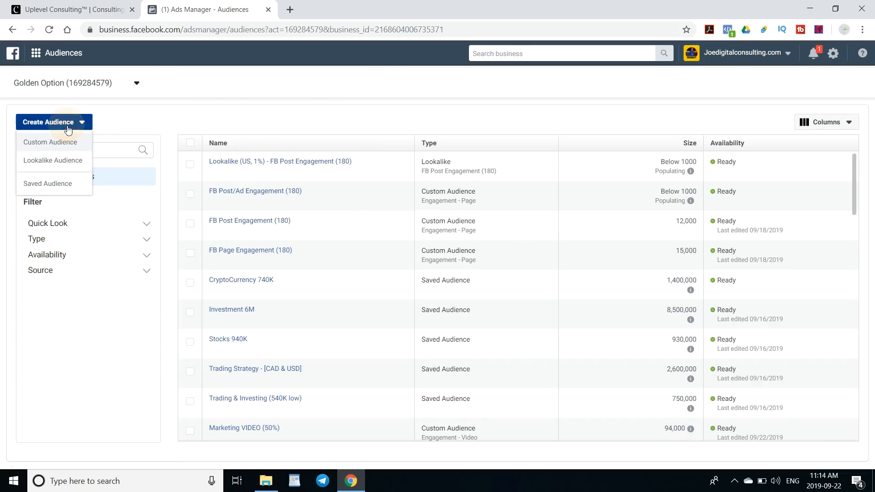
click(72, 169)
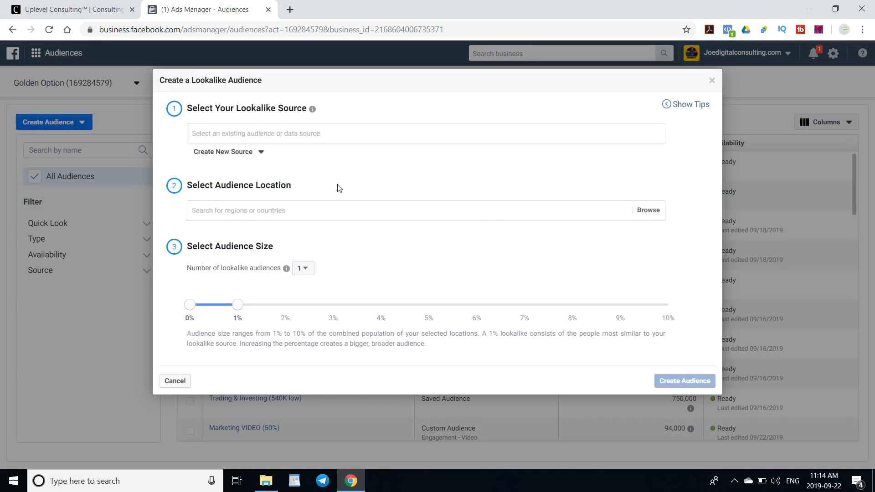
click(254, 154)
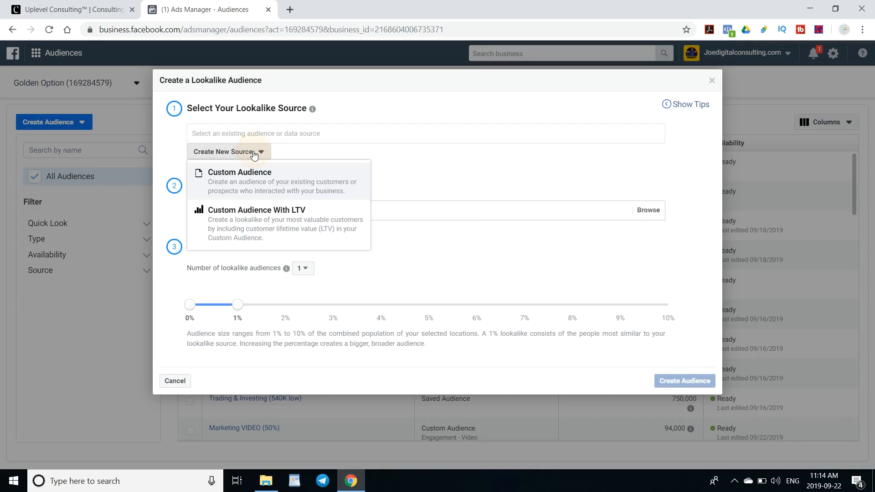
click(428, 142)
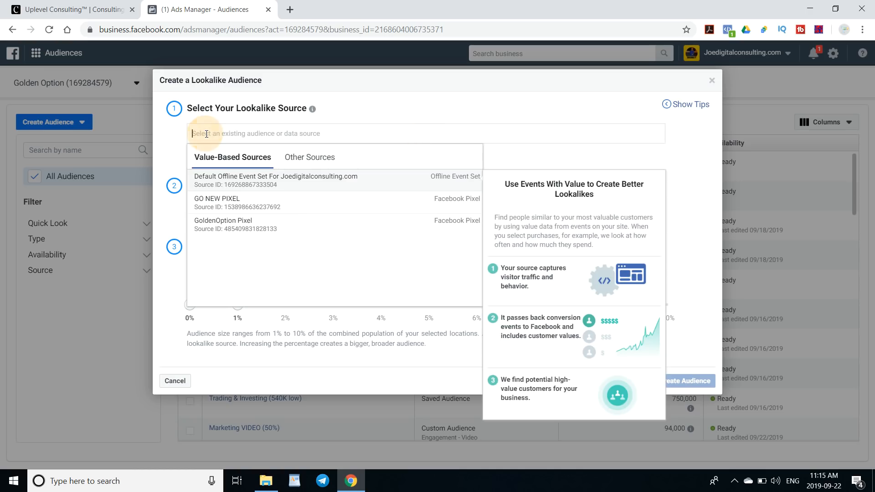
click(308, 161)
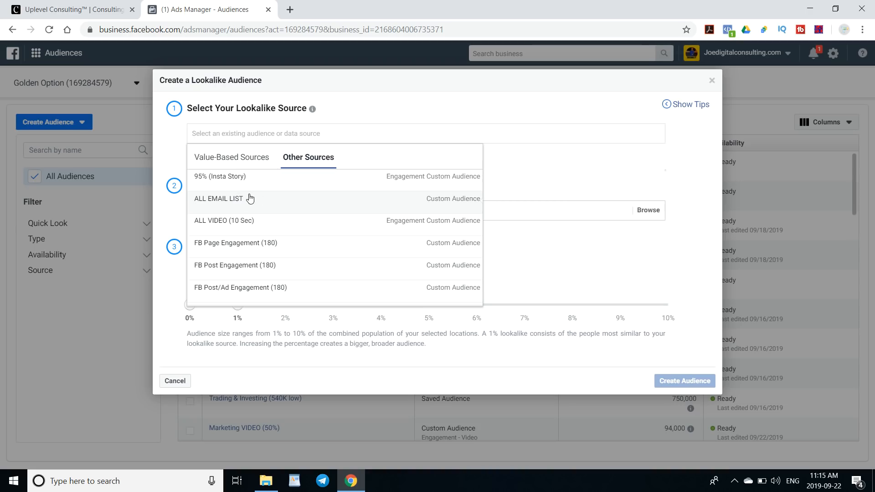
scroll(234, 206, down, 3)
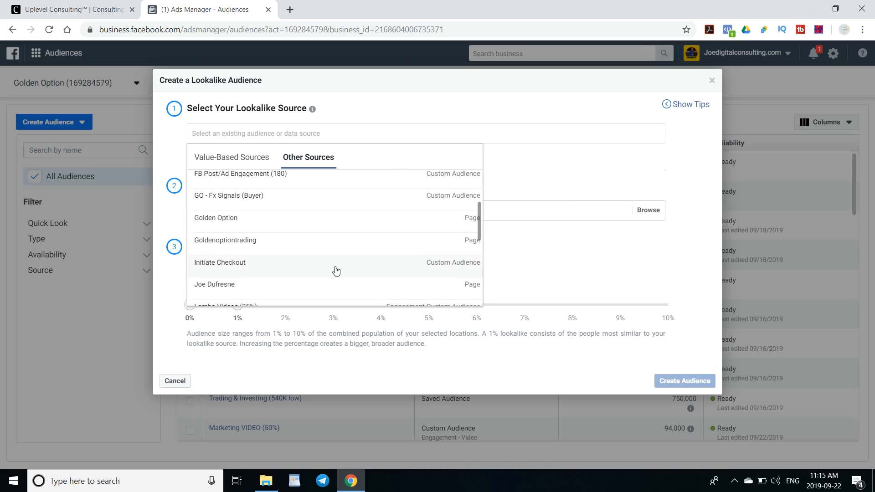
scroll(336, 245, down, 5)
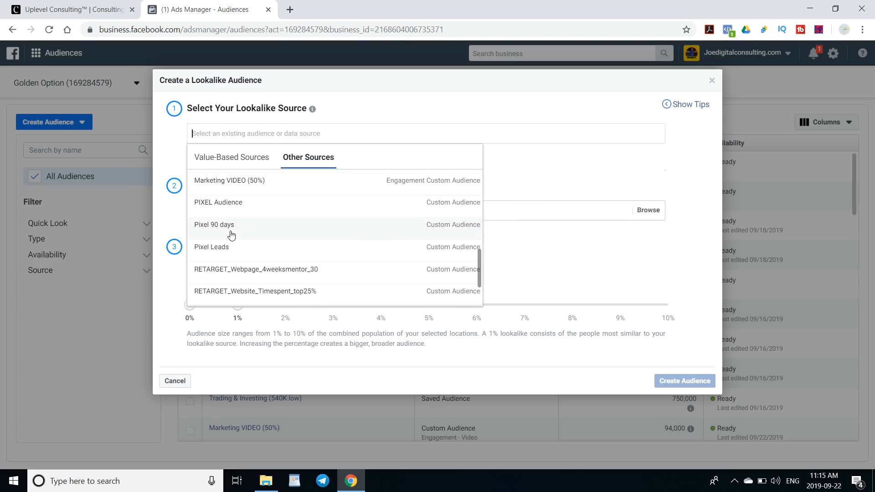
scroll(255, 226, down, 1)
scroll(255, 225, down, 1)
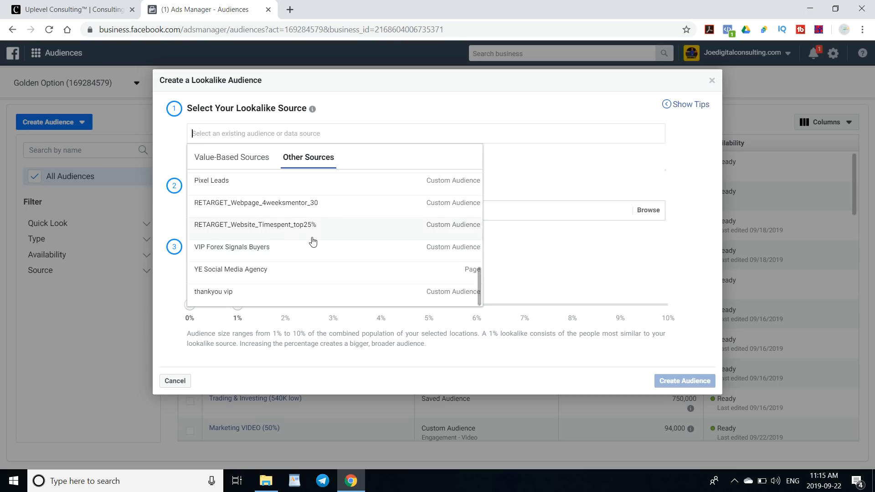
scroll(313, 242, up, 1)
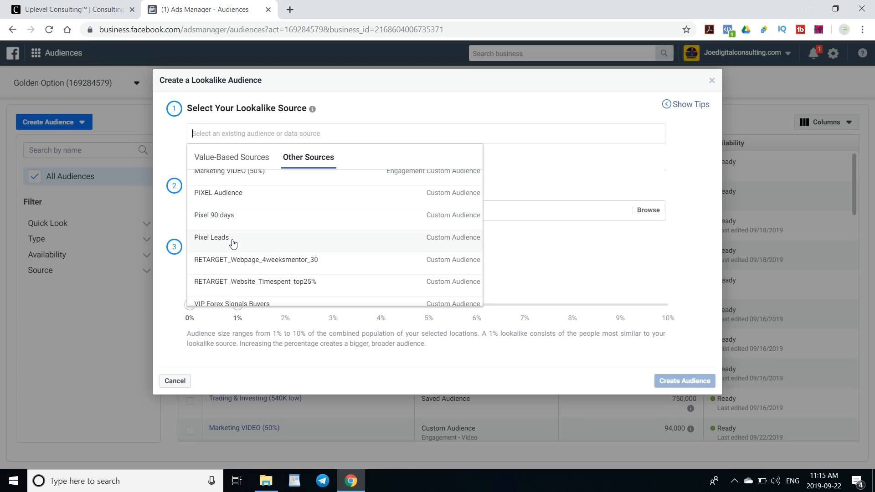
click(233, 242)
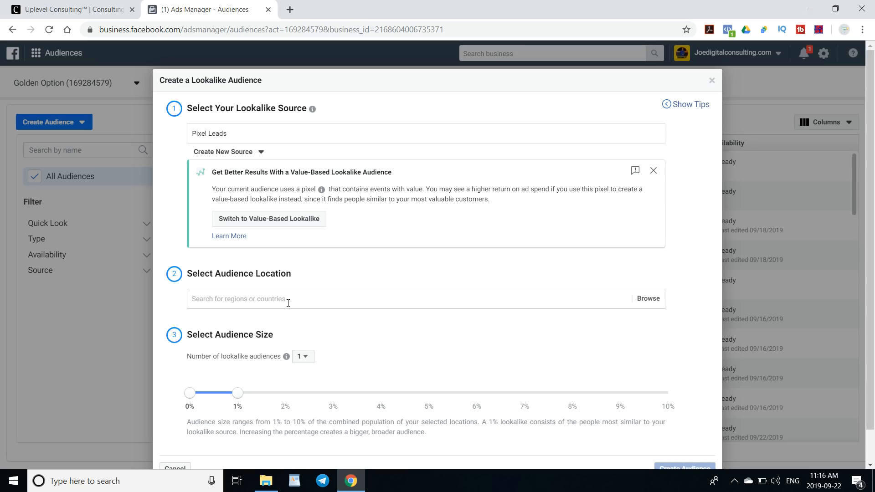
- Open the help article about value-based lookalike audiences from the suggestion notice
drag(213, 175, 410, 172)
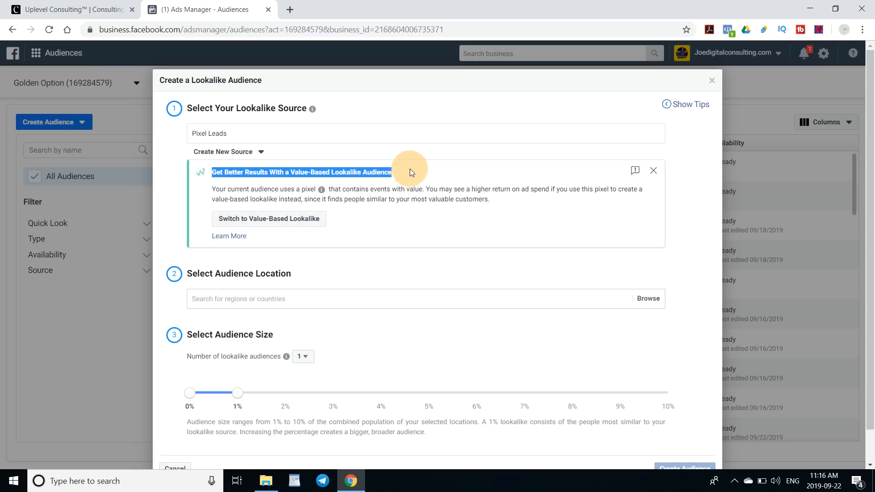
click(304, 184)
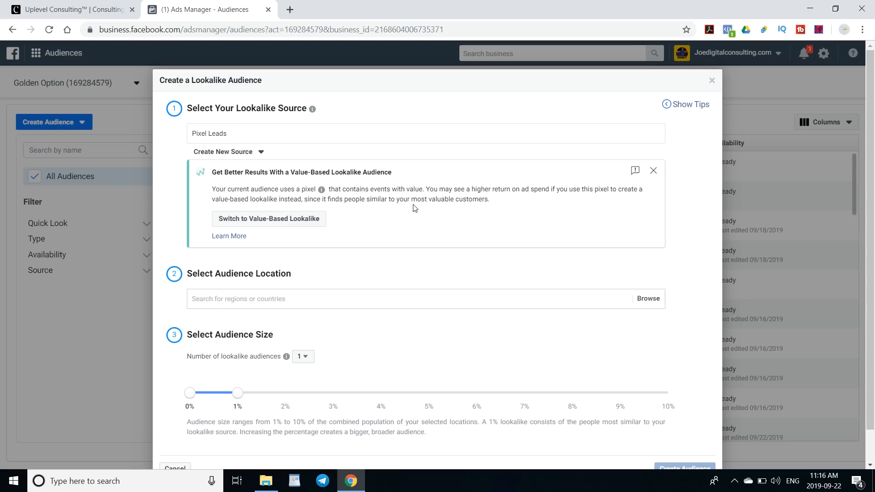
click(234, 237)
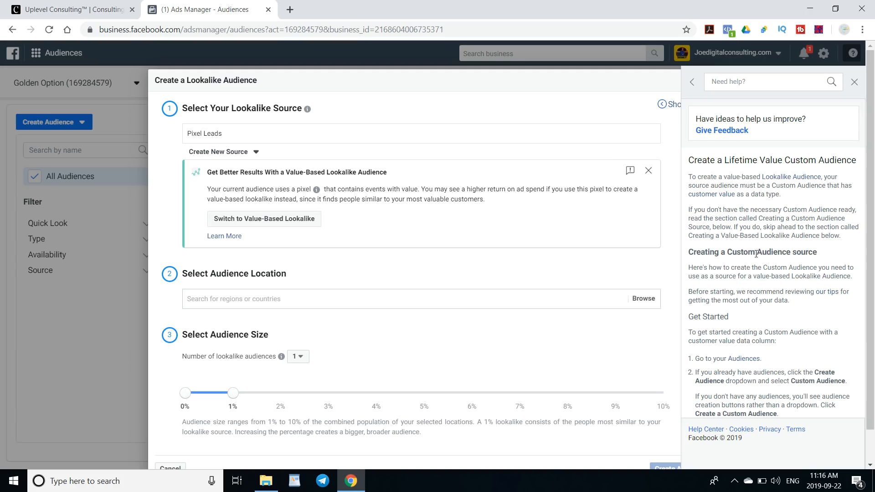
- Read through the value-based lookalike help article, then close the help panel
scroll(767, 255, down, 3)
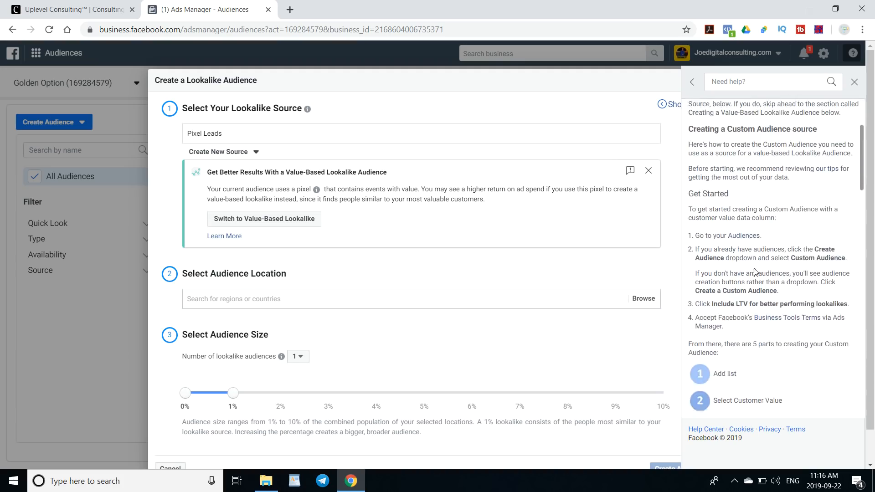
drag(709, 256, 846, 256)
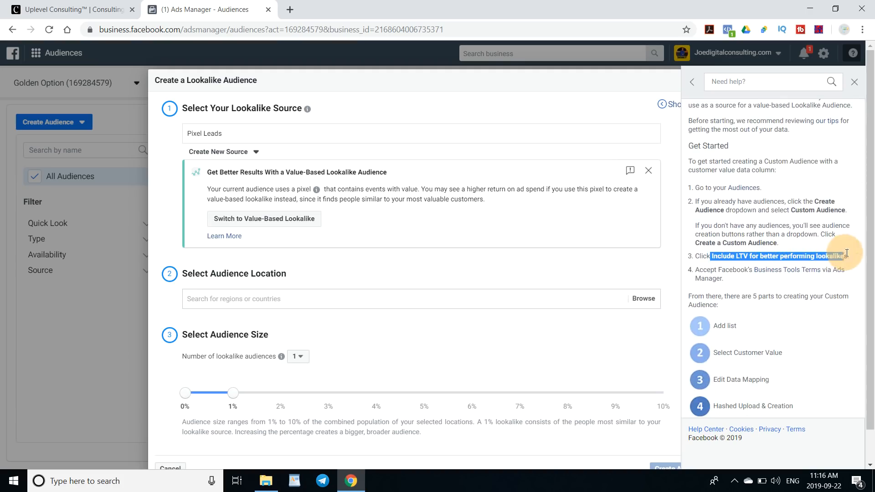
click(846, 256)
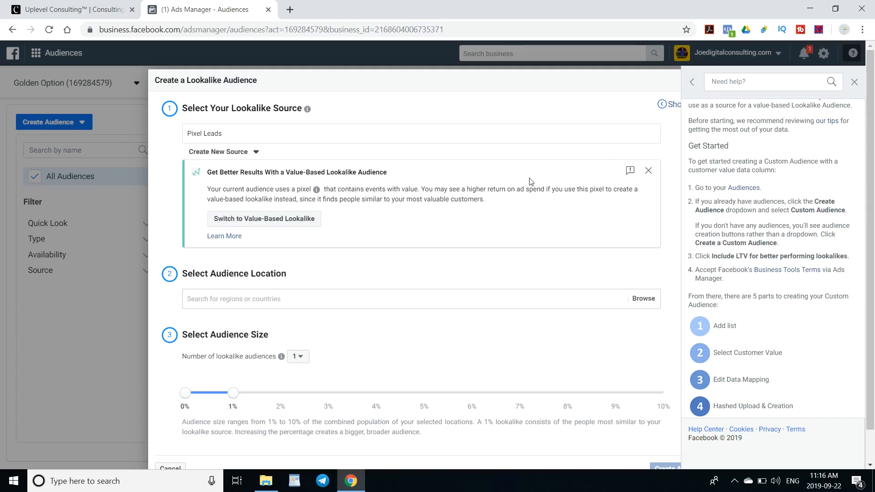
click(855, 82)
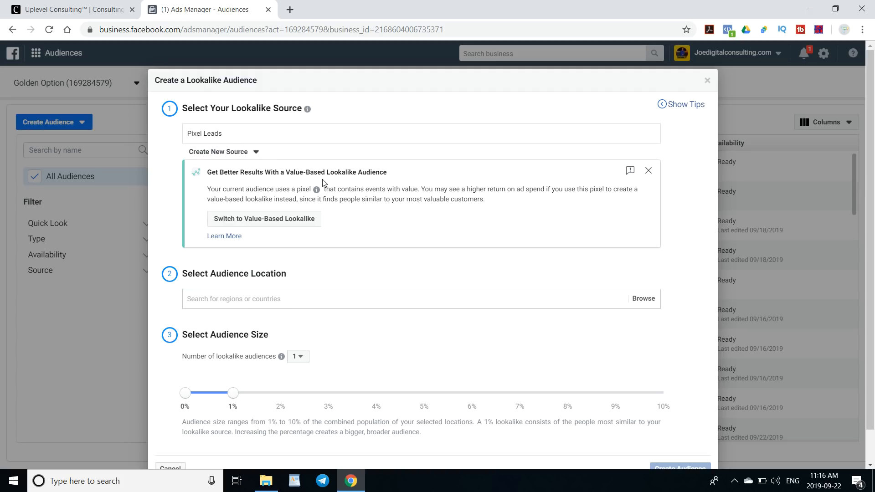
- Set the Pixel Leads lookalike audience location to Canada
click(245, 302)
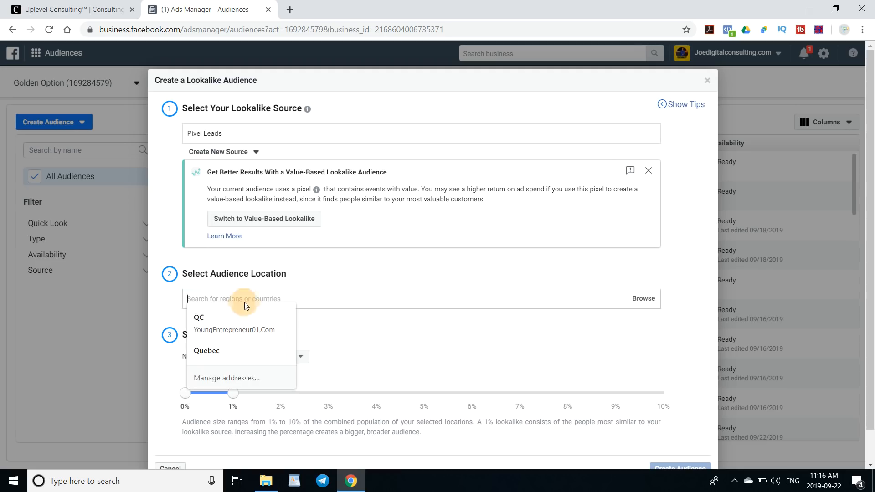
text(U)
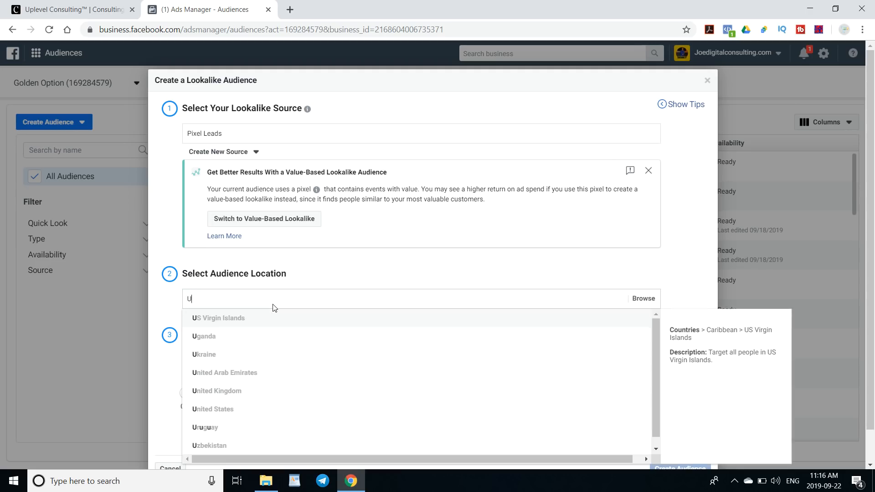
key(BackSpace)
text(C)
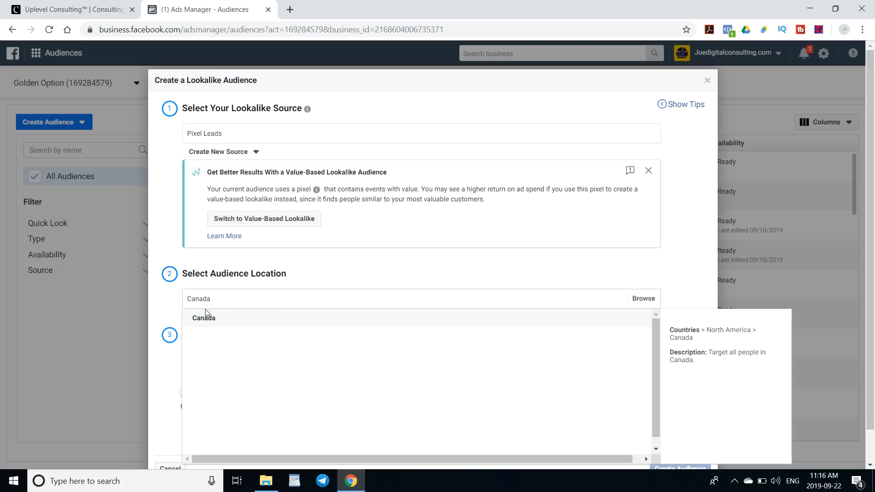
text(anada)
click(206, 318)
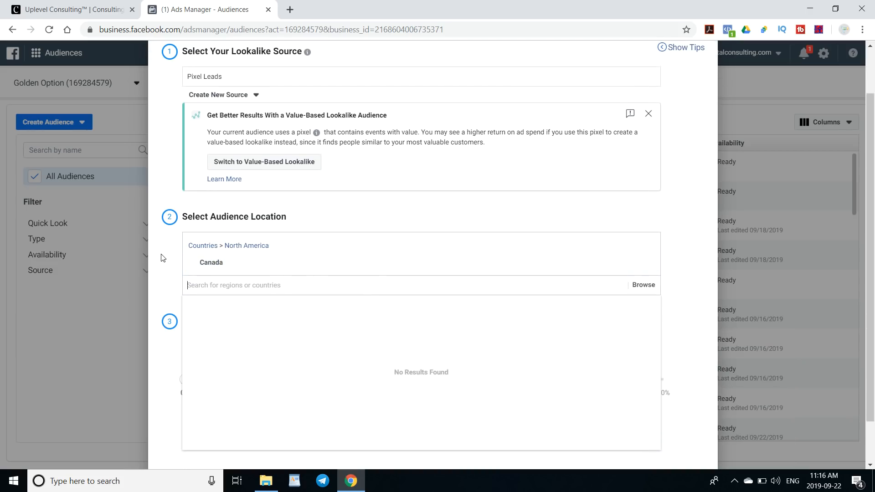
- Keep the audience size at 1% with one lookalike and create the Canada Pixel Leads lookalike audience
click(163, 258)
scroll(403, 335, down, 2)
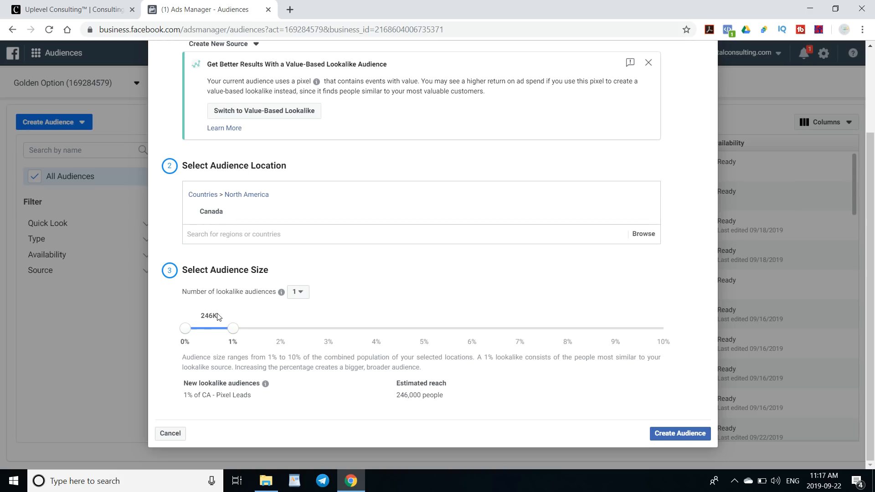
drag(218, 316, 199, 316)
click(228, 314)
click(303, 296)
click(305, 294)
scroll(373, 395, up, 3)
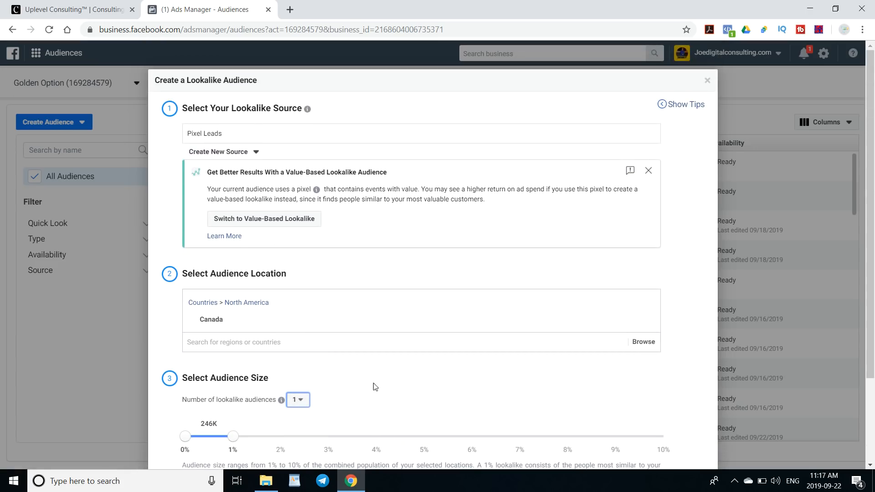
scroll(290, 145, down, 3)
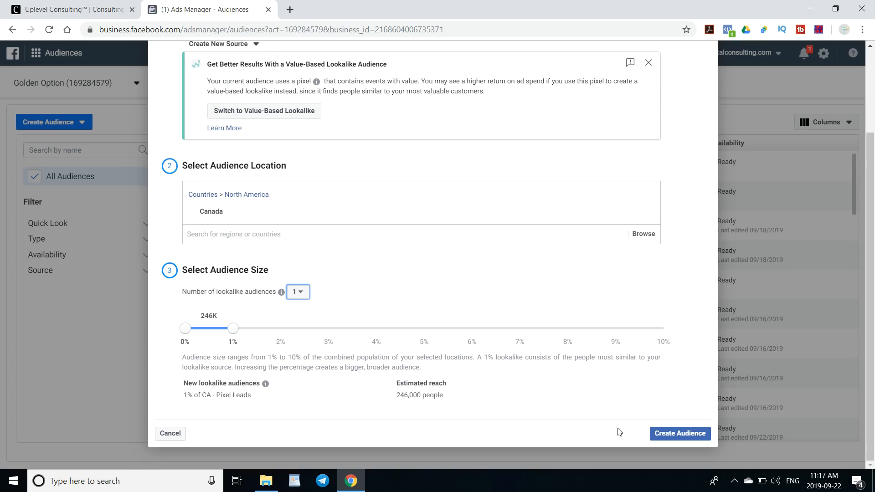
click(670, 437)
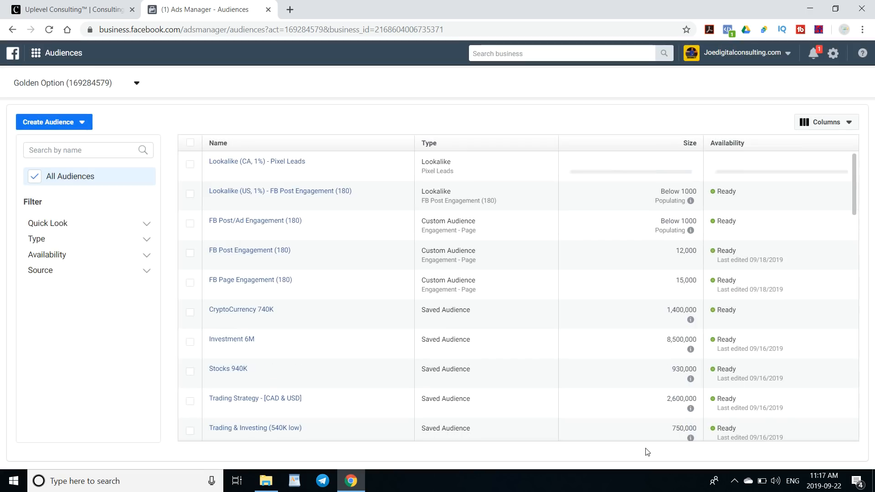
- Start a new lookalike audience and choose FB Post Engagement (180) from the other sources
click(55, 127)
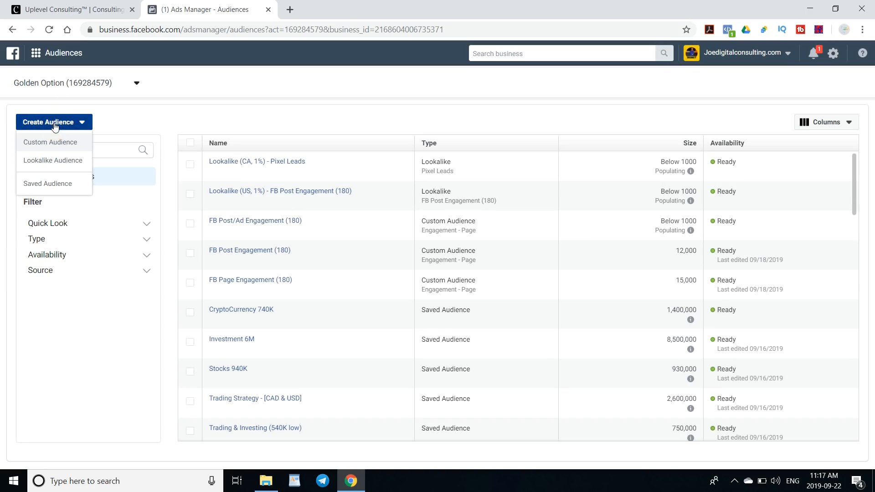
click(54, 159)
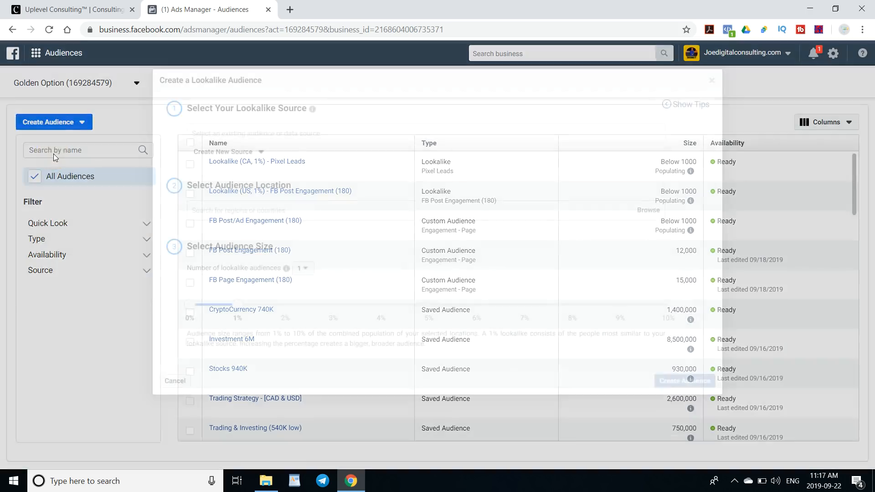
click(262, 135)
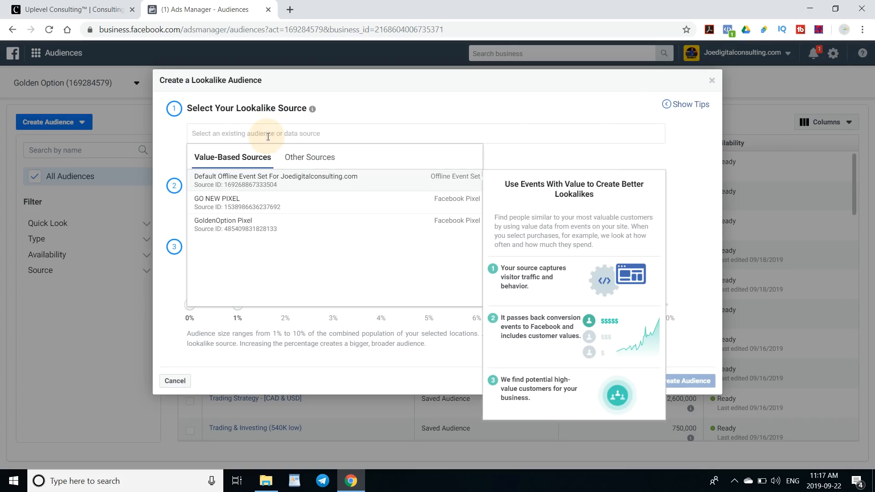
click(321, 159)
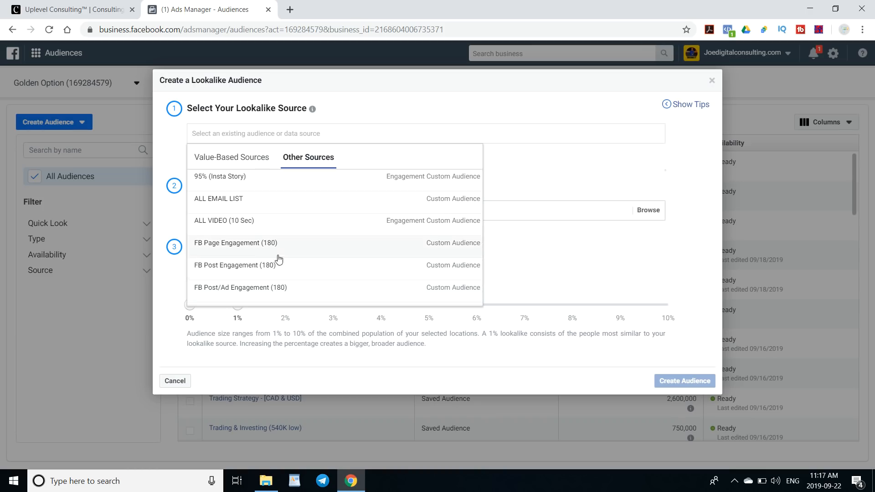
click(266, 268)
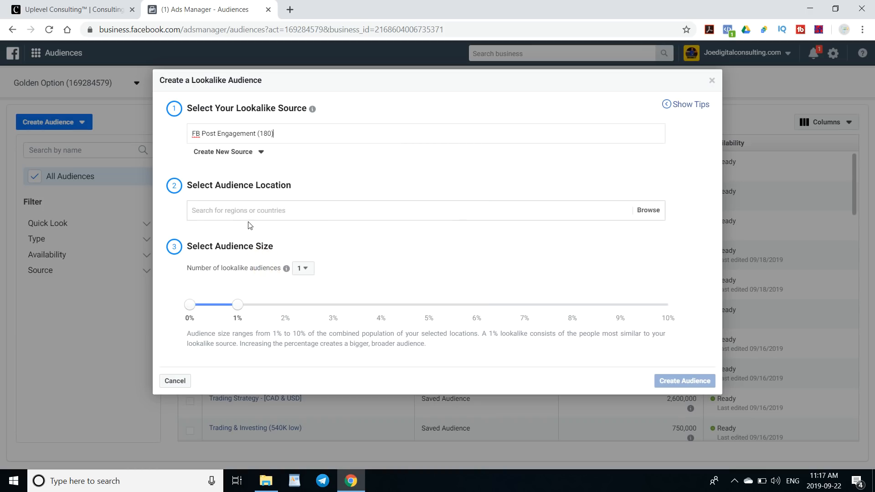
- Set the location to Canada and create the 1% FB Post Engagement (180) lookalike audience
click(256, 211)
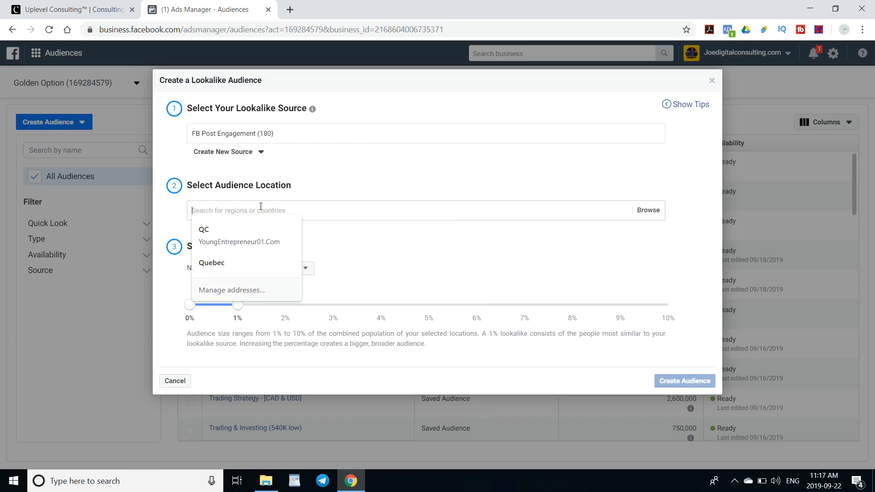
text(Canada)
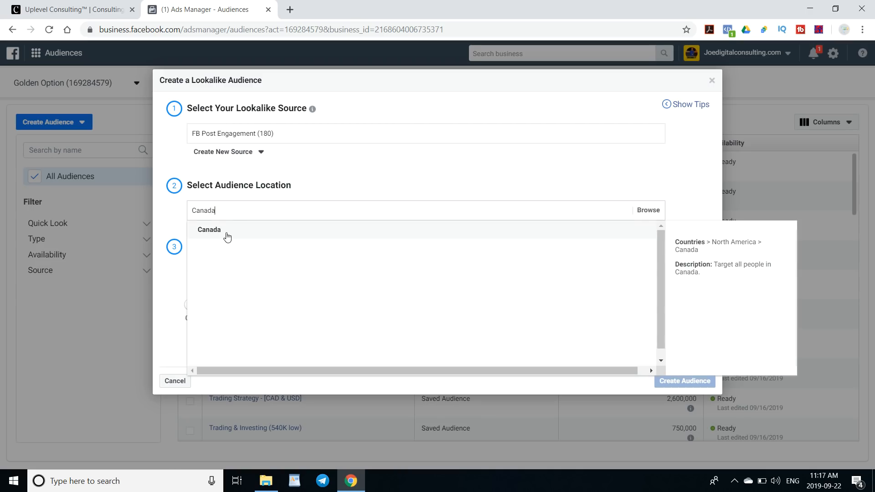
click(227, 233)
click(164, 260)
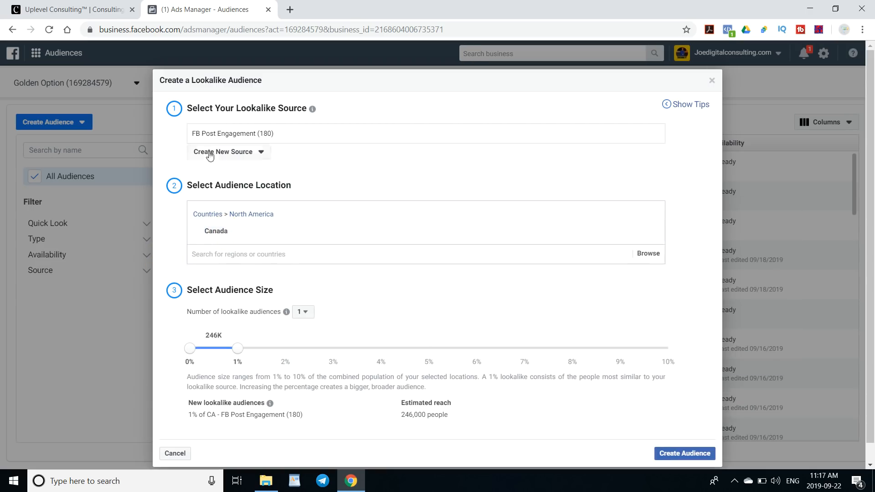
click(677, 454)
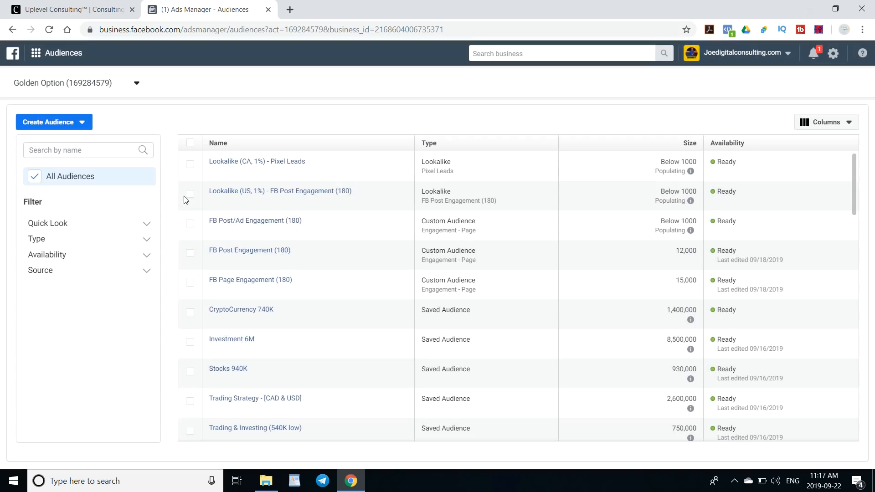
- Delete the FB Post/Ad Engagement (180) custom audience
click(188, 254)
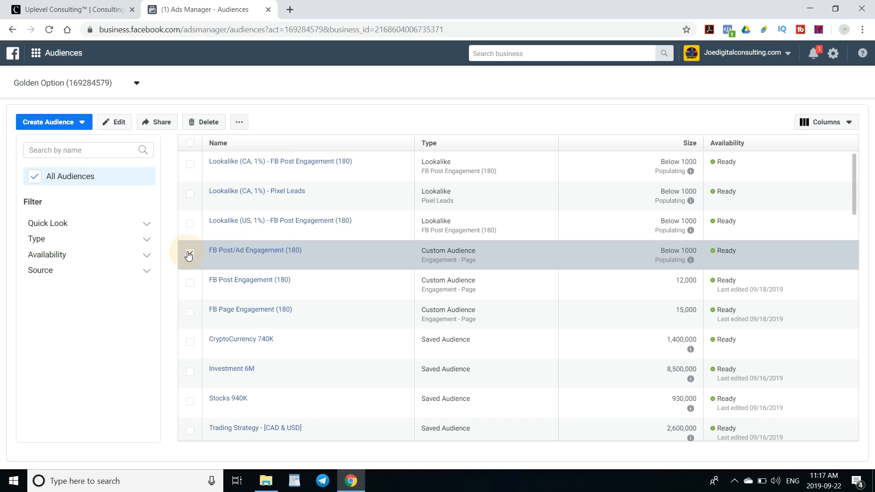
click(202, 123)
click(570, 246)
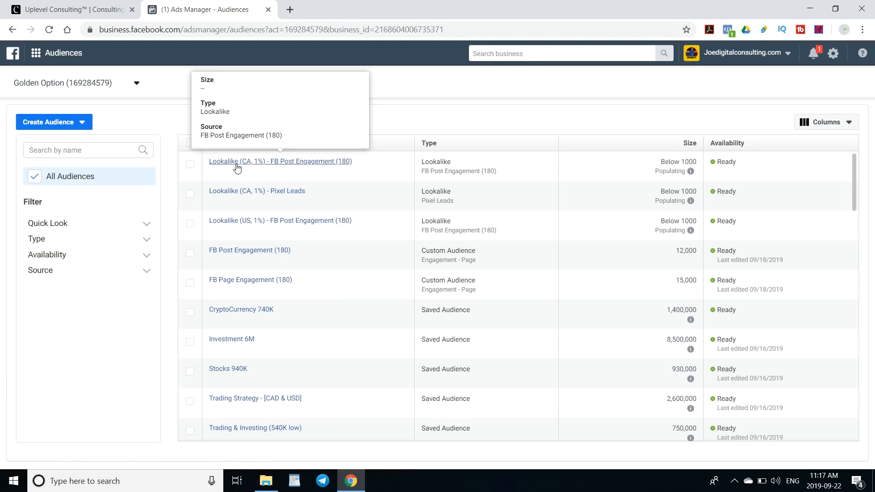
click(54, 121)
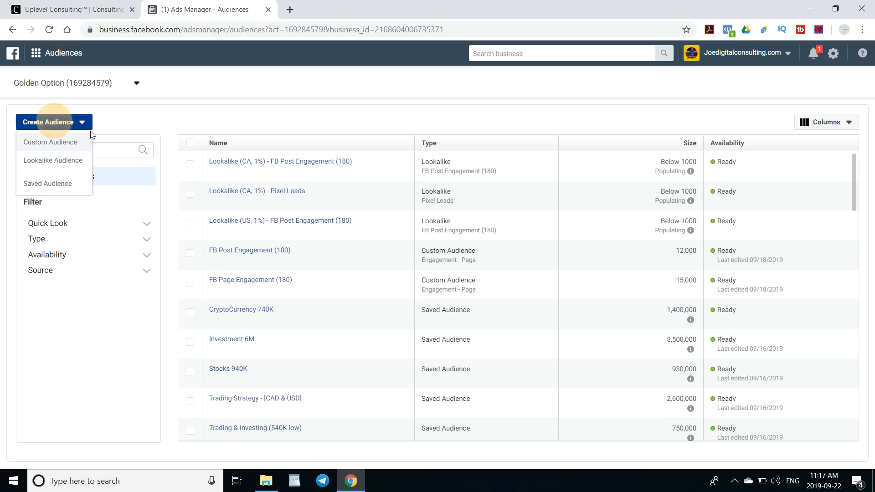
click(69, 142)
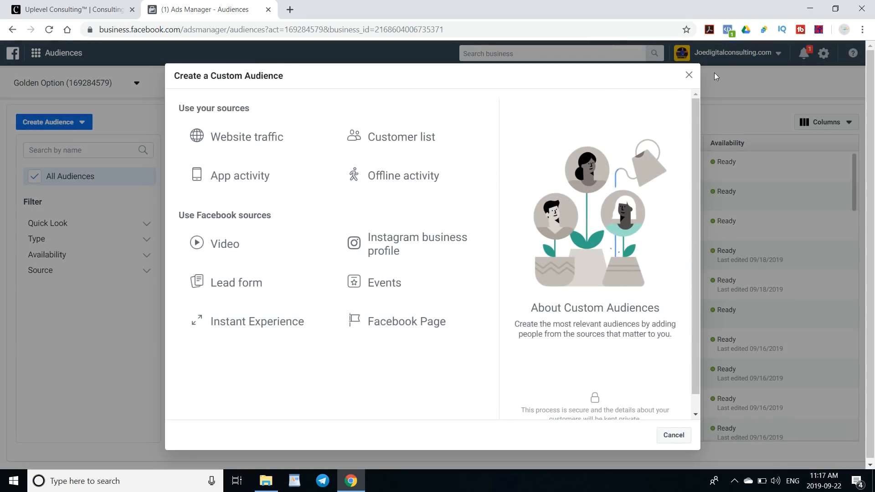
click(689, 75)
- Start another lookalike audience and choose Pixel Leads from the other sources as its source
click(76, 126)
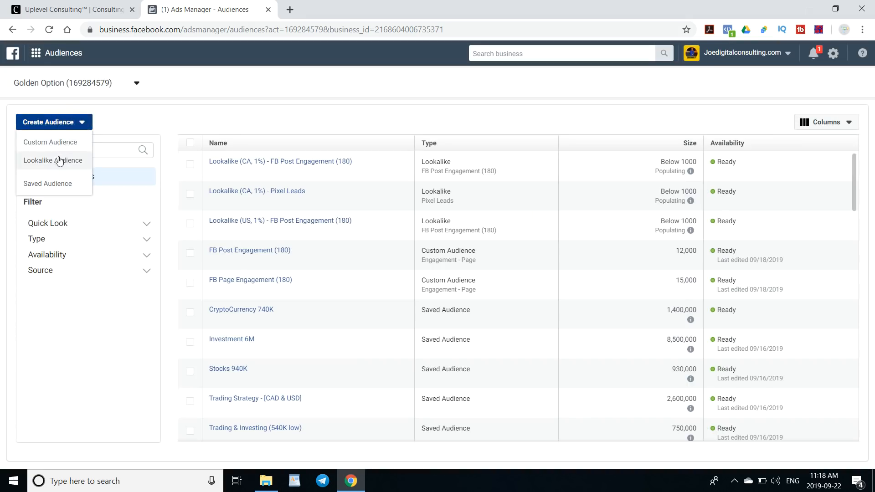
click(55, 159)
click(239, 134)
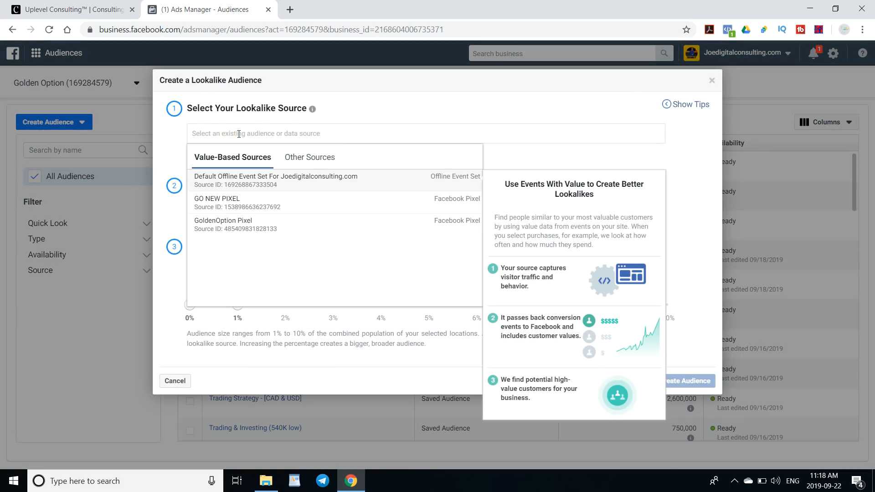
click(310, 157)
scroll(263, 214, down, 8)
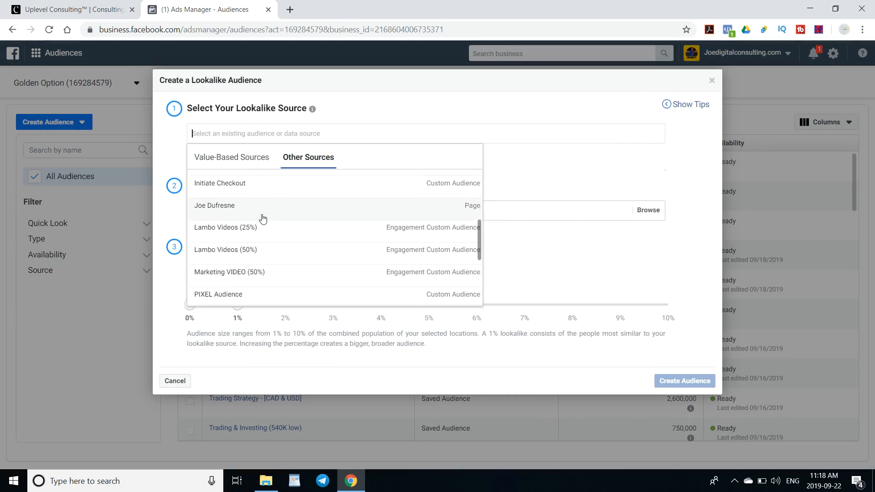
click(233, 225)
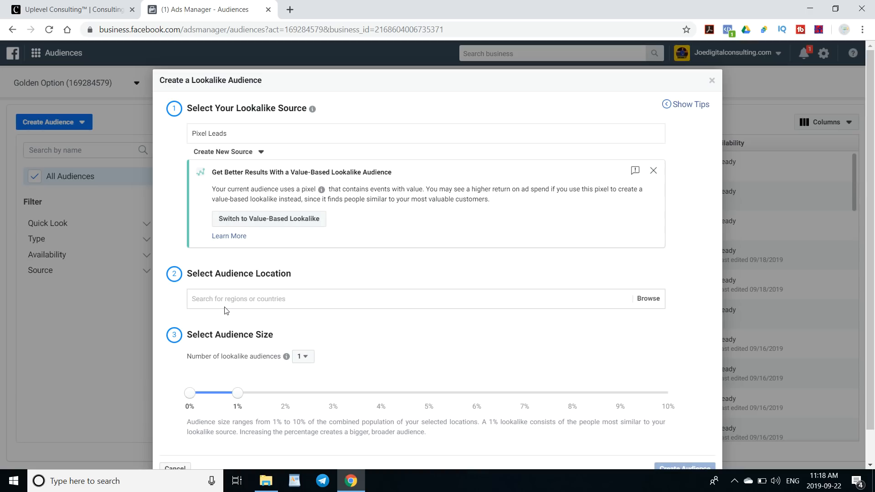
- Set the location to United States and create the 1% Pixel Leads lookalike audience
text(usa)
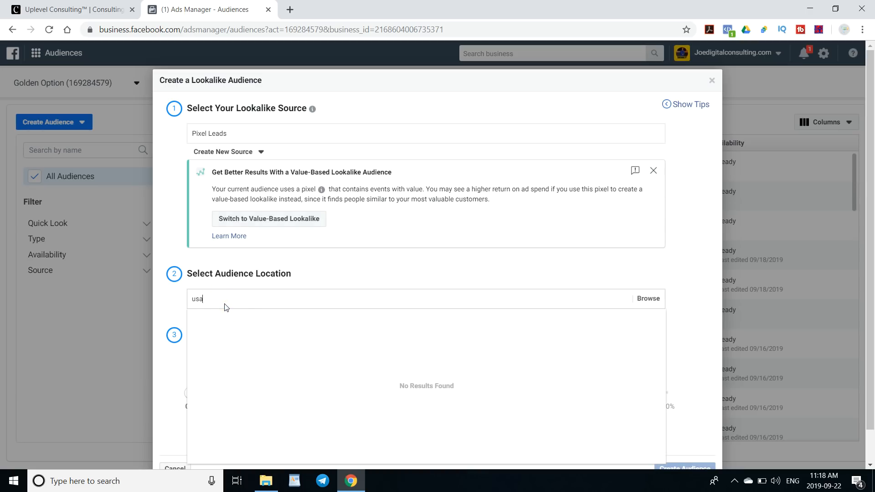
key(BackSpace)
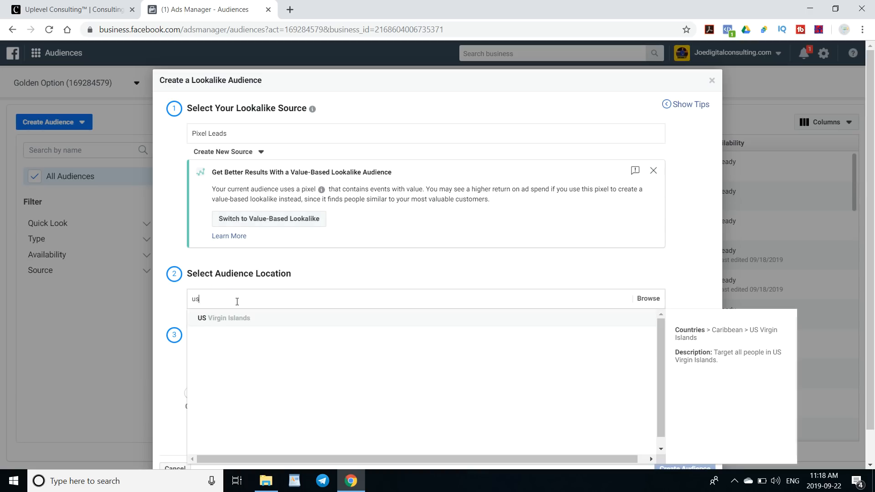
text(nited)
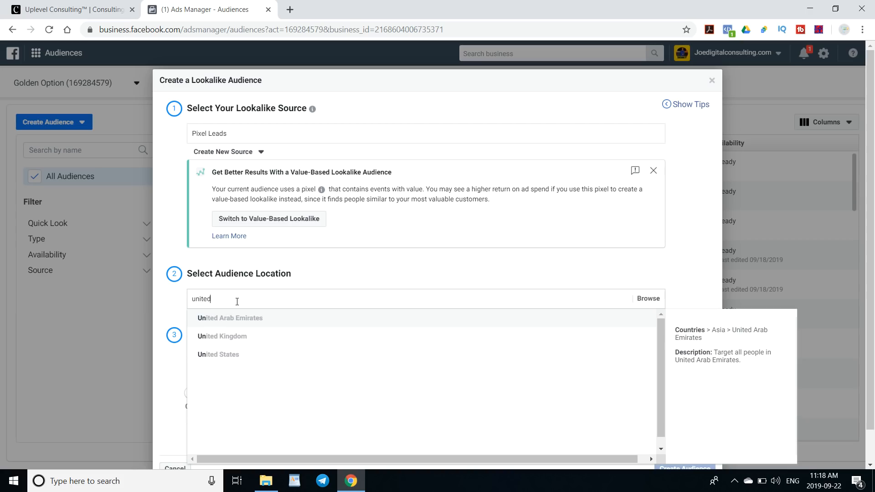
click(219, 355)
scroll(317, 297, down, 3)
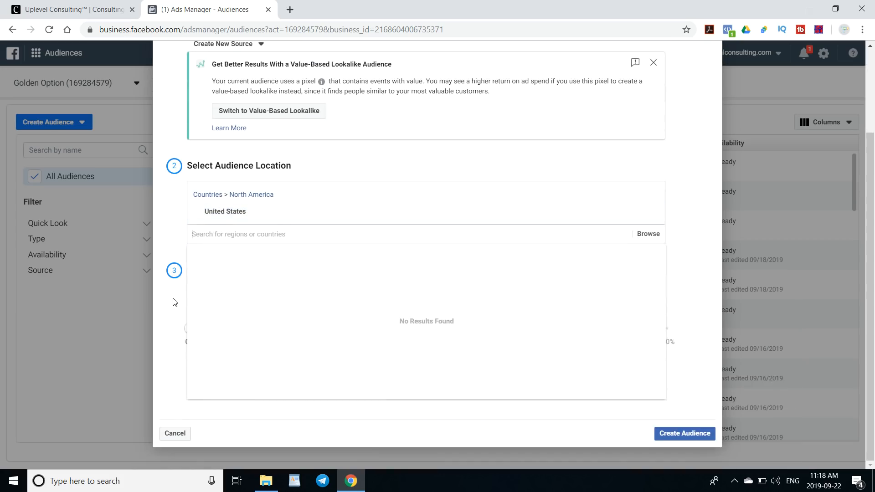
click(175, 301)
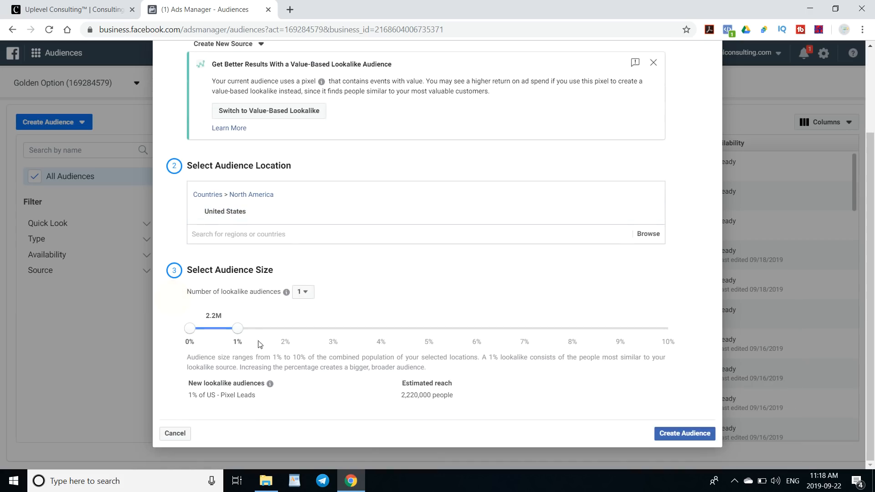
click(668, 433)
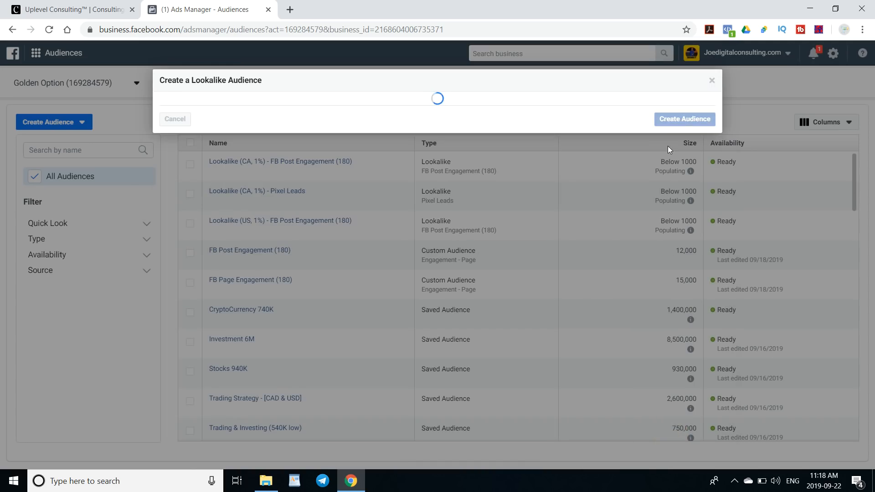
- Scroll through the audiences list to review the existing custom, saved and lookalike audiences
scroll(297, 310, down, 3)
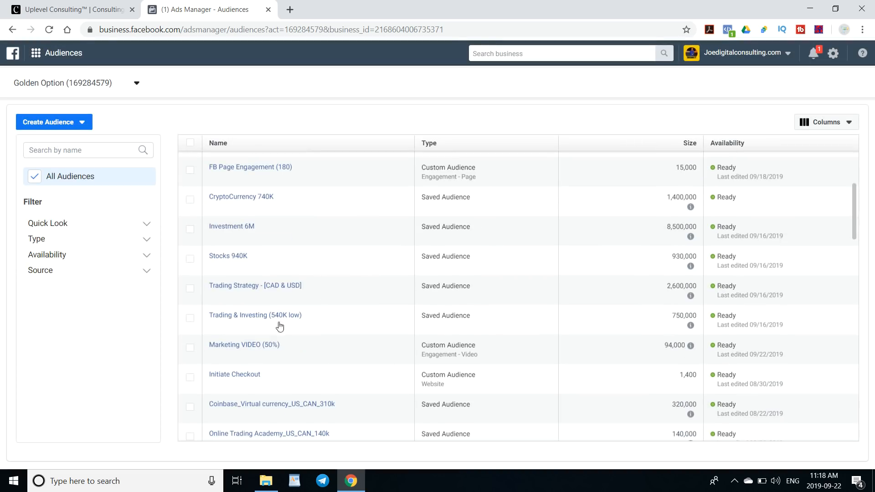
scroll(275, 319, down, 2)
scroll(290, 328, down, 2)
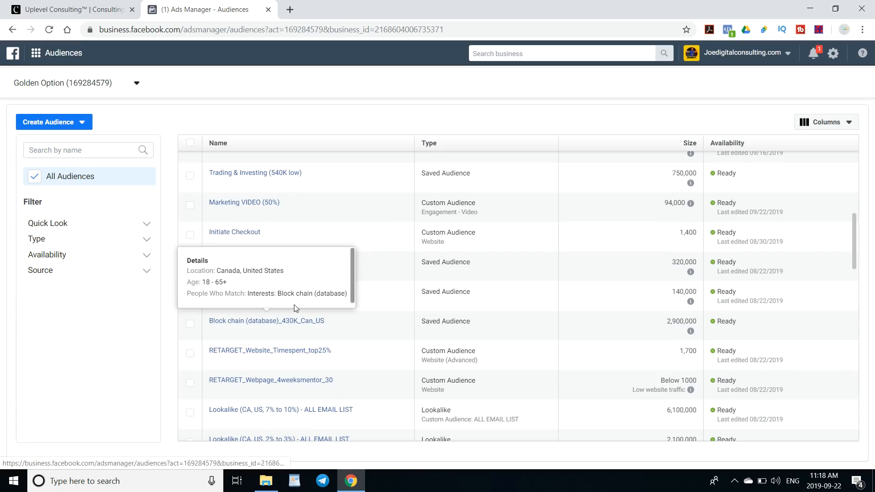
mouse_move(297, 333)
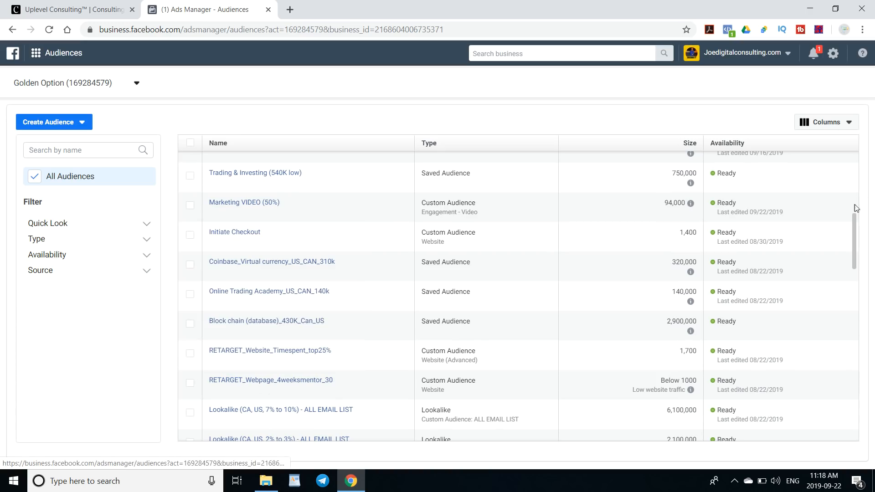
drag(854, 228, 855, 275)
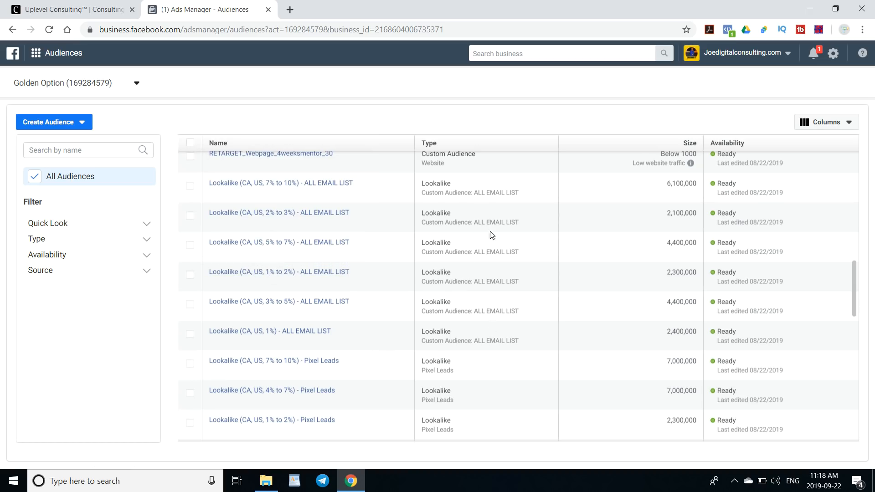
mouse_move(210, 299)
drag(855, 280, 854, 259)
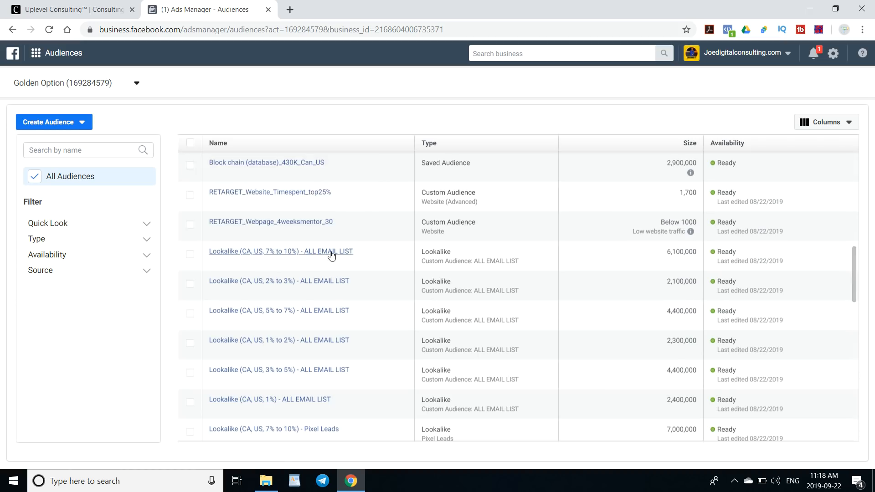
scroll(331, 254, down, 2)
scroll(332, 254, down, 2)
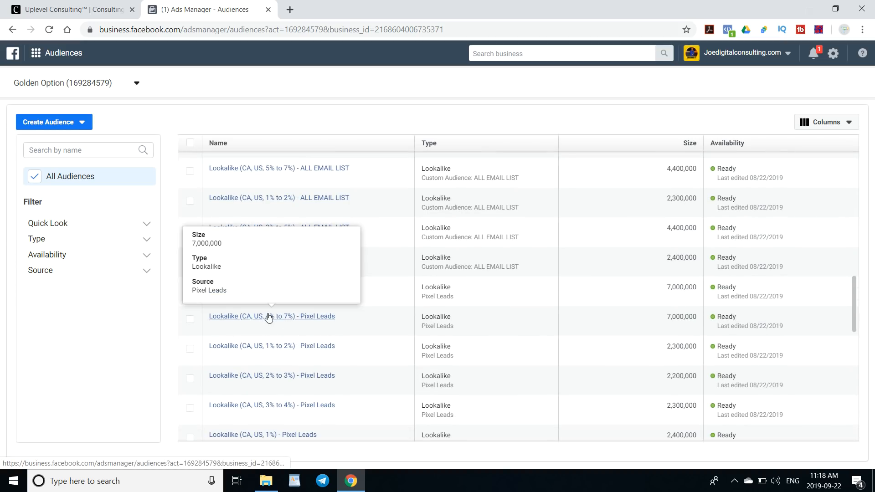
scroll(369, 319, down, 2)
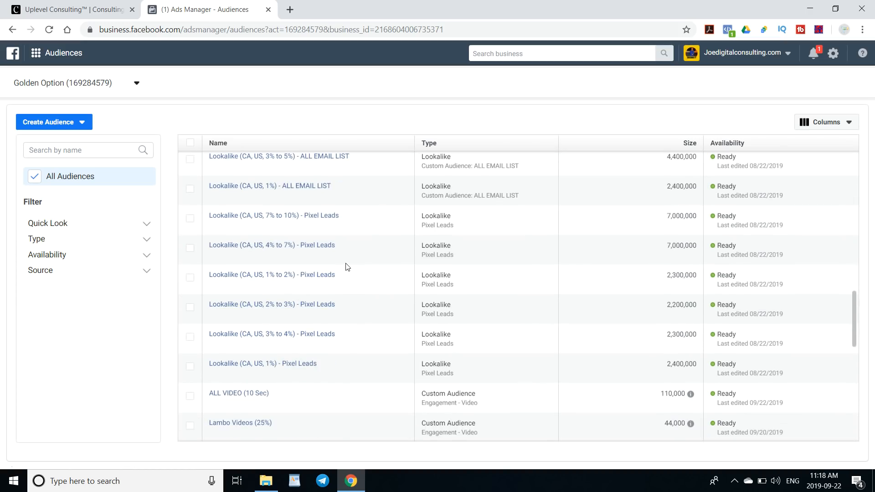
scroll(346, 267, down, 2)
scroll(357, 246, down, 2)
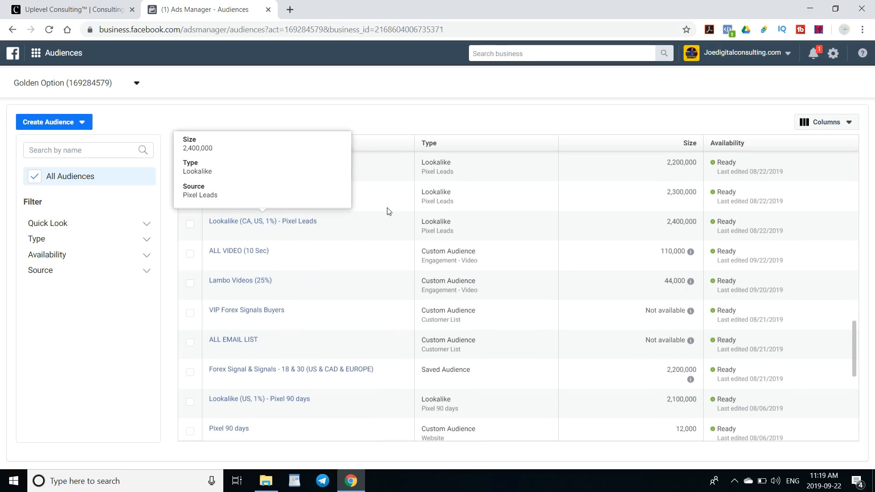
scroll(233, 269, down, 2)
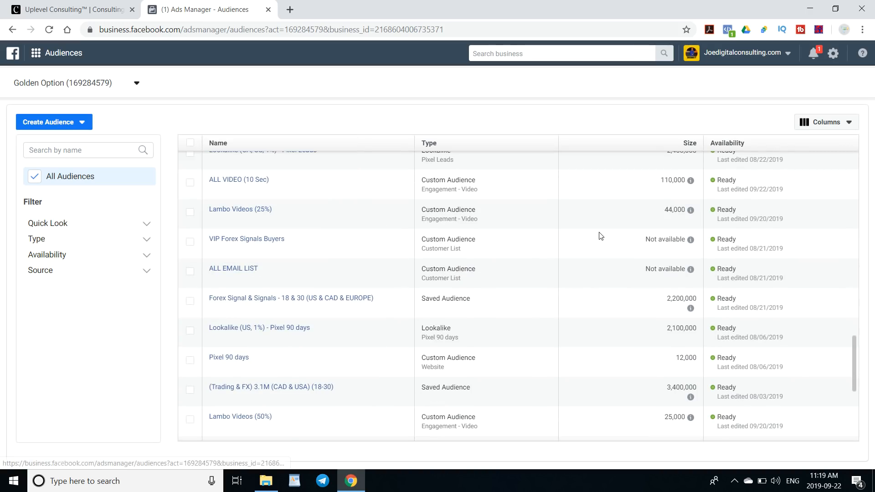
mouse_move(280, 335)
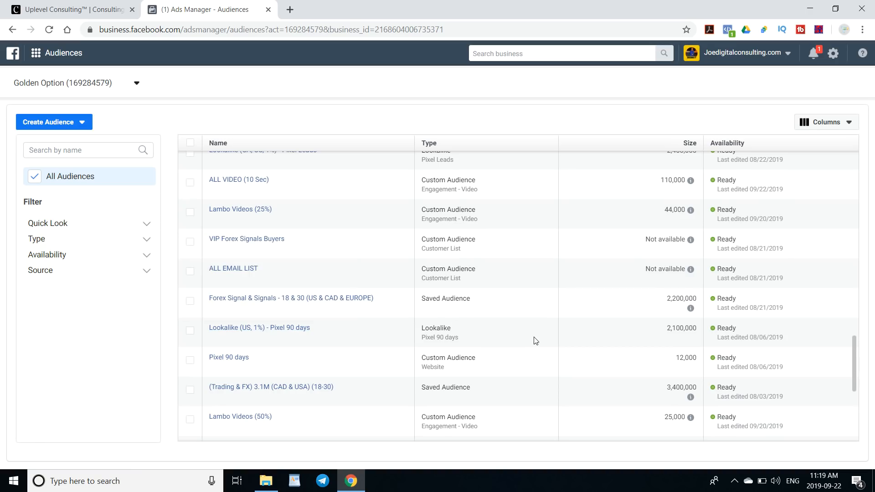
scroll(535, 341, down, 2)
mouse_move(319, 315)
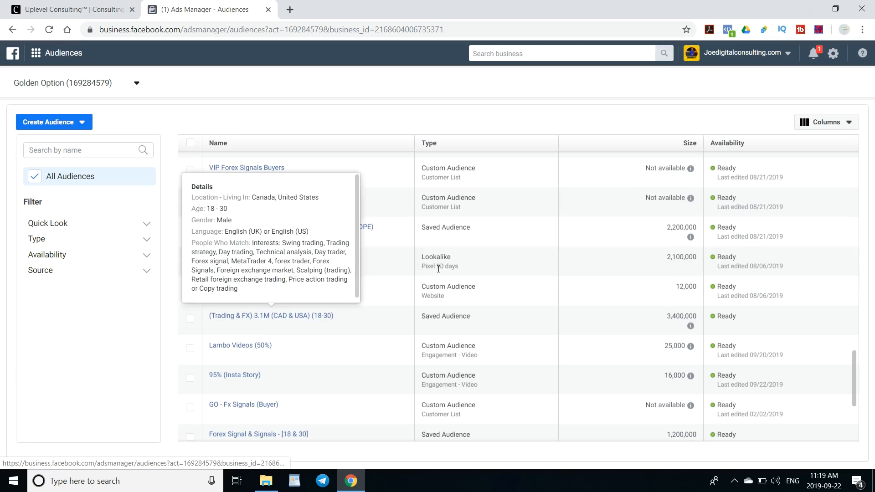
scroll(486, 286, down, 2)
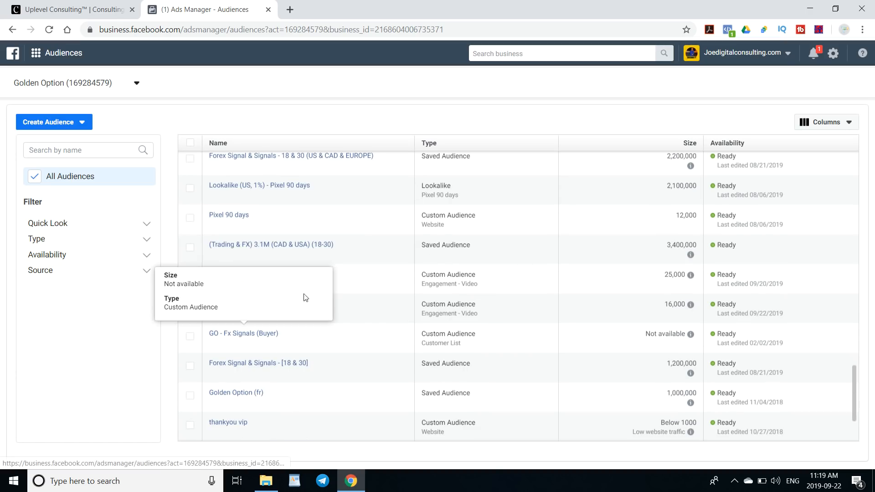
scroll(311, 360, down, 2)
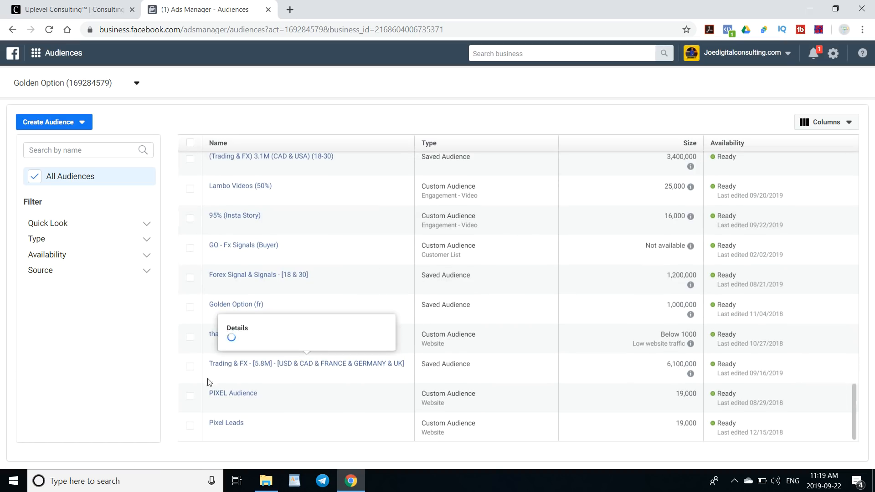
mouse_move(377, 363)
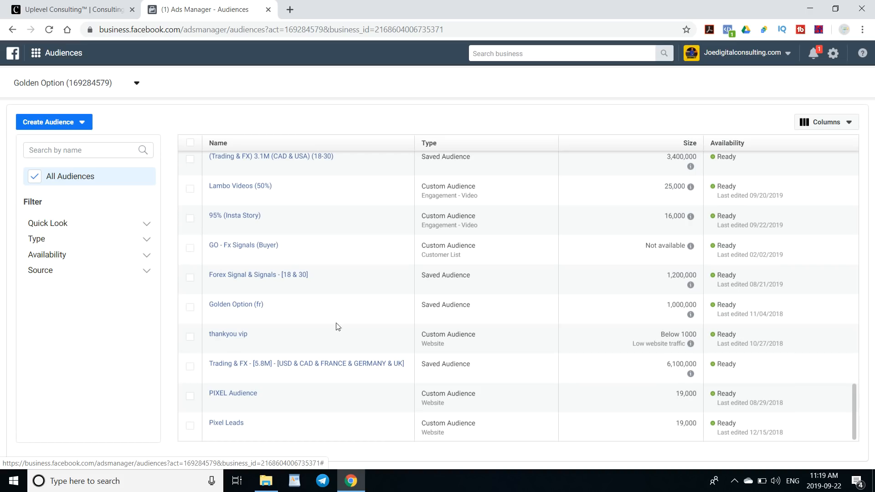
scroll(337, 333, up, 2)
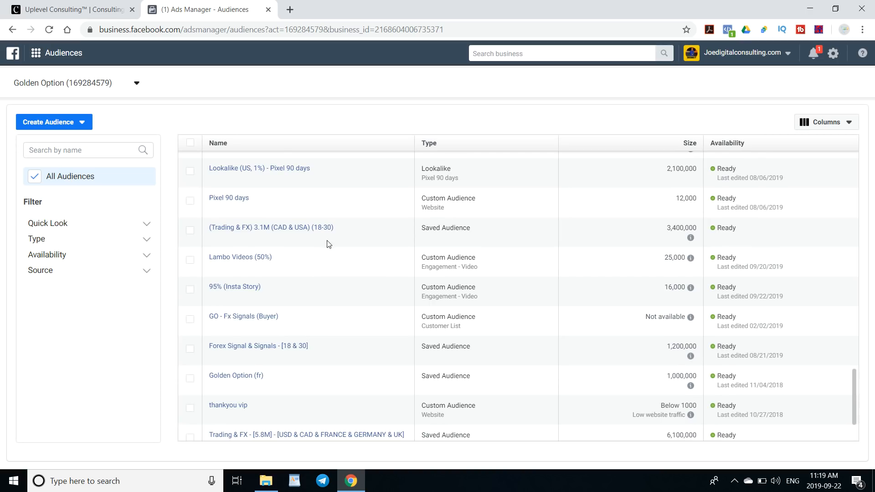
scroll(326, 245, up, 2)
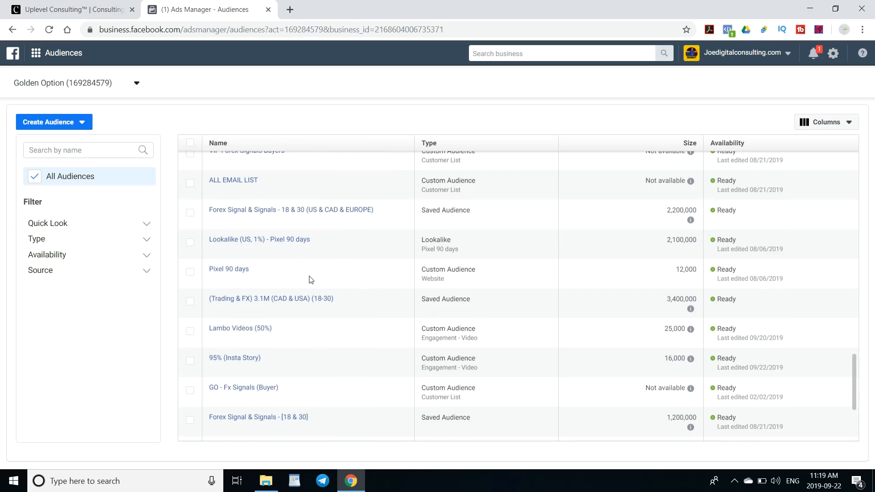
scroll(314, 277, up, 6)
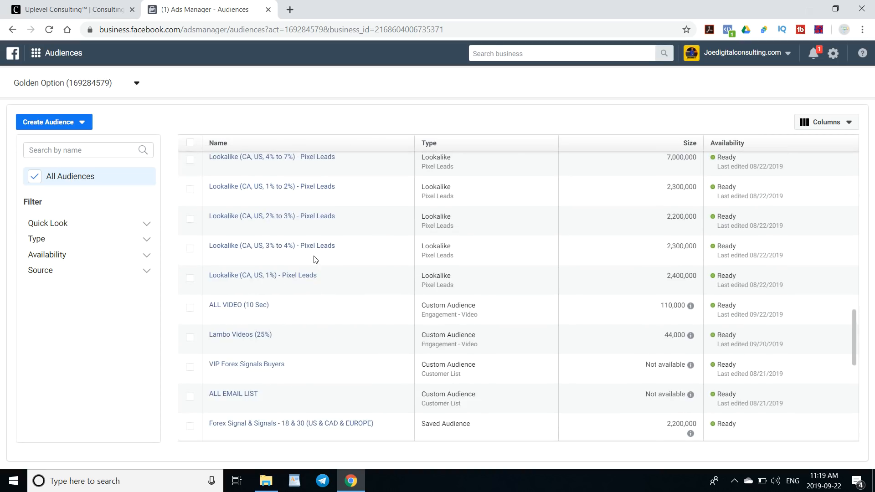
scroll(314, 258, up, 8)
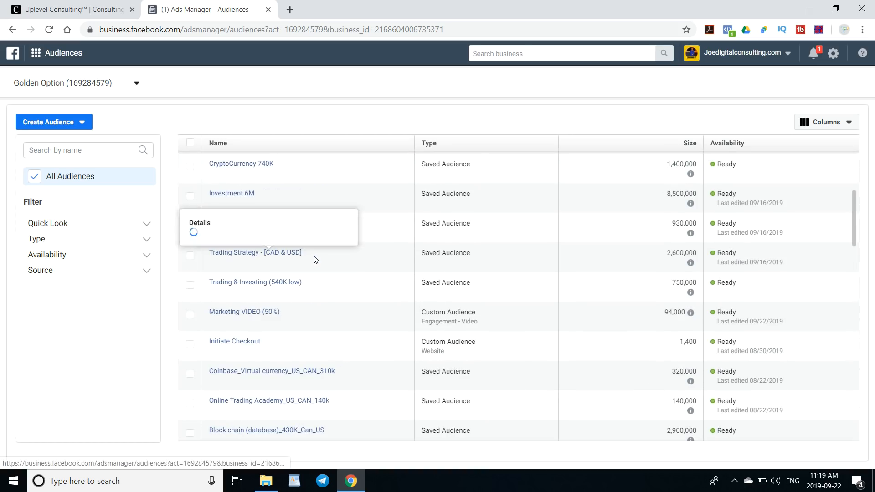
scroll(273, 207, up, 2)
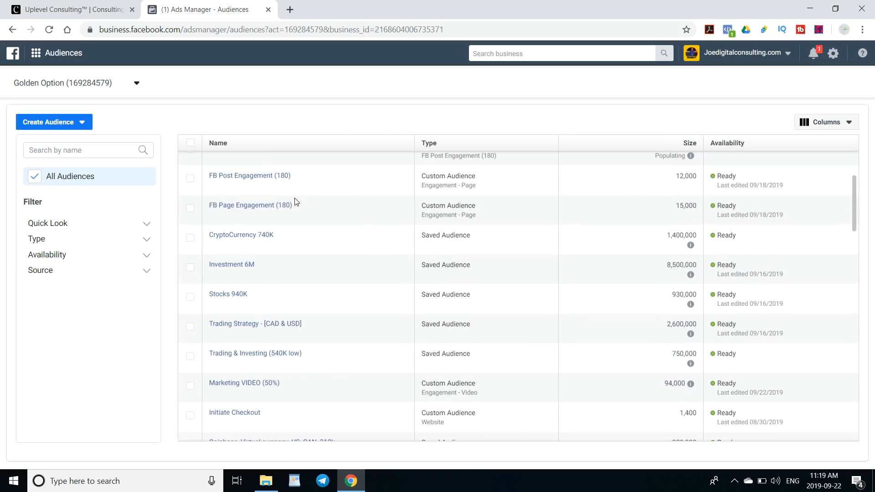
scroll(345, 203, up, 3)
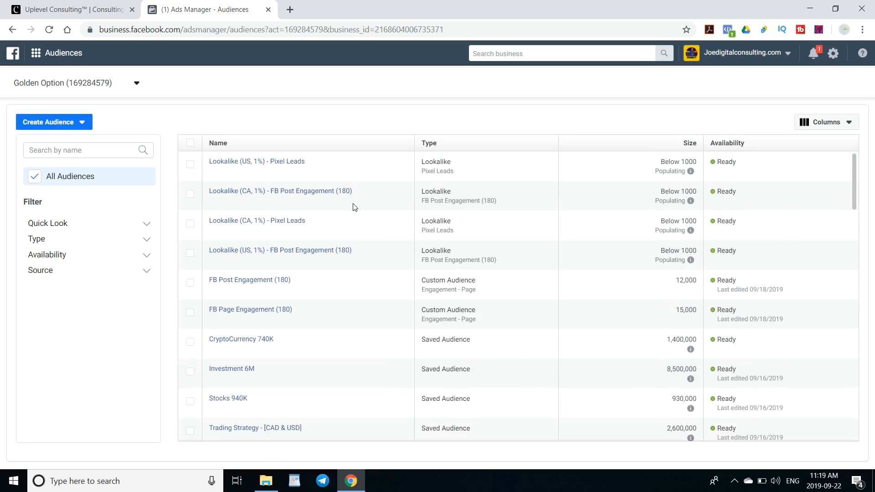
scroll(355, 207, down, 15)
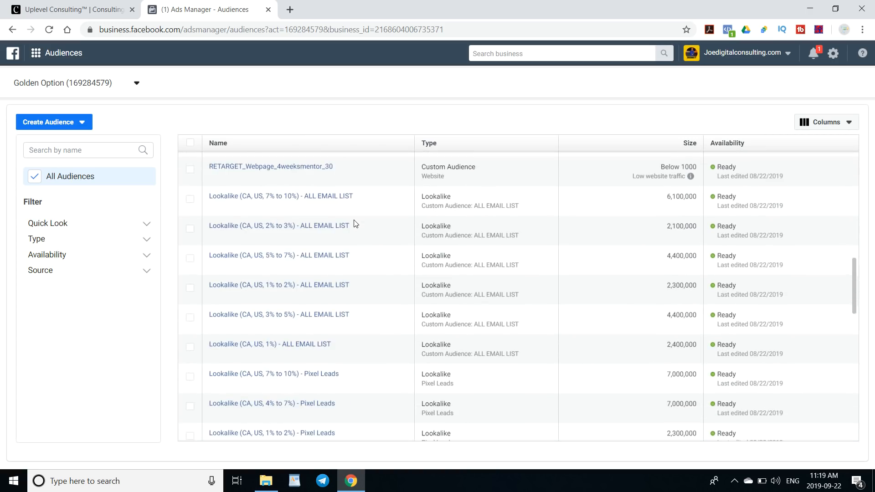
scroll(355, 223, down, 7)
scroll(355, 224, down, 3)
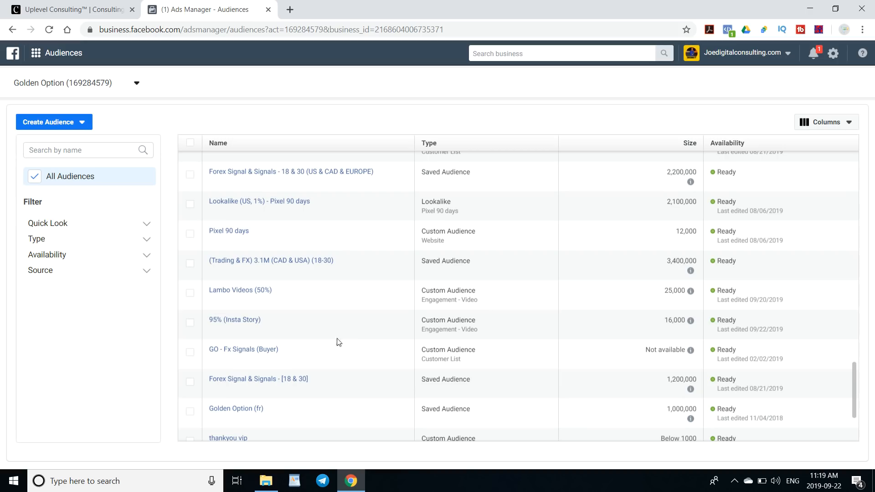
- Start another lookalike audience and choose thankyou vip from the other sources as its source
mouse_move(258, 352)
click(71, 121)
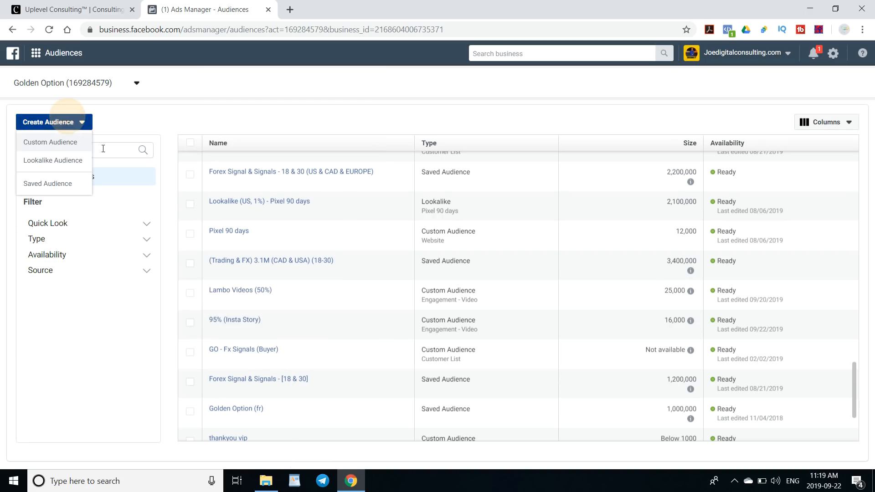
click(44, 161)
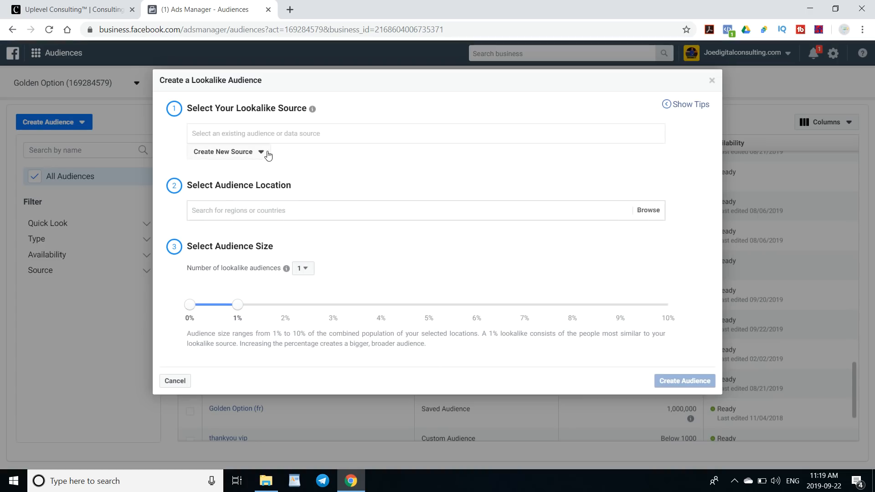
click(248, 137)
click(303, 156)
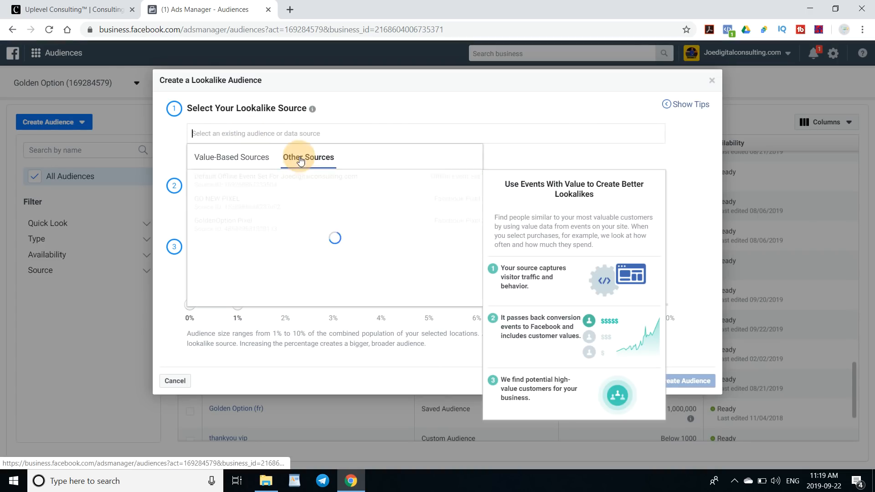
scroll(299, 187, down, 5)
scroll(299, 190, down, 2)
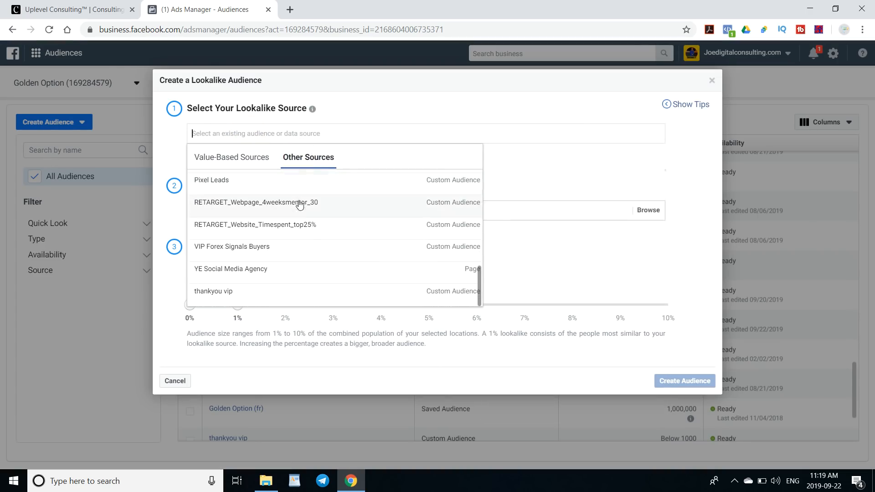
click(223, 290)
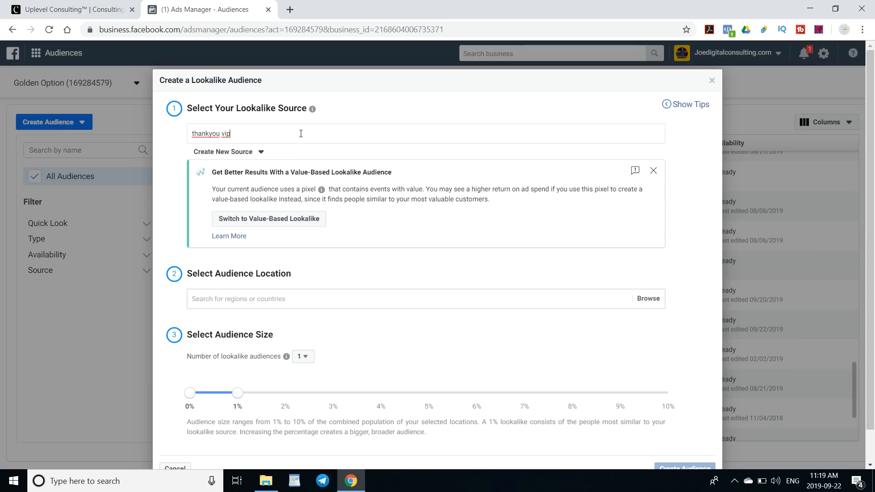
- Add United States and Canada as the lookalike audience's locations
triple_click(301, 133)
click(301, 134)
scroll(308, 258, down, 1)
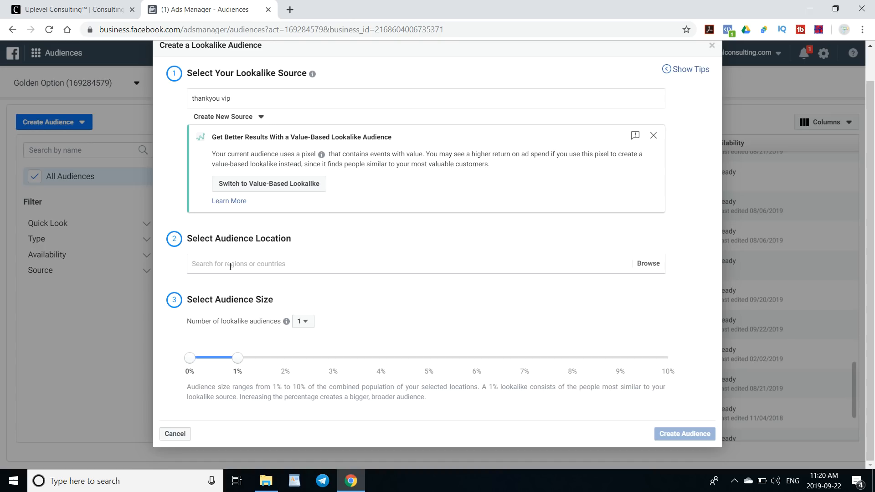
click(230, 266)
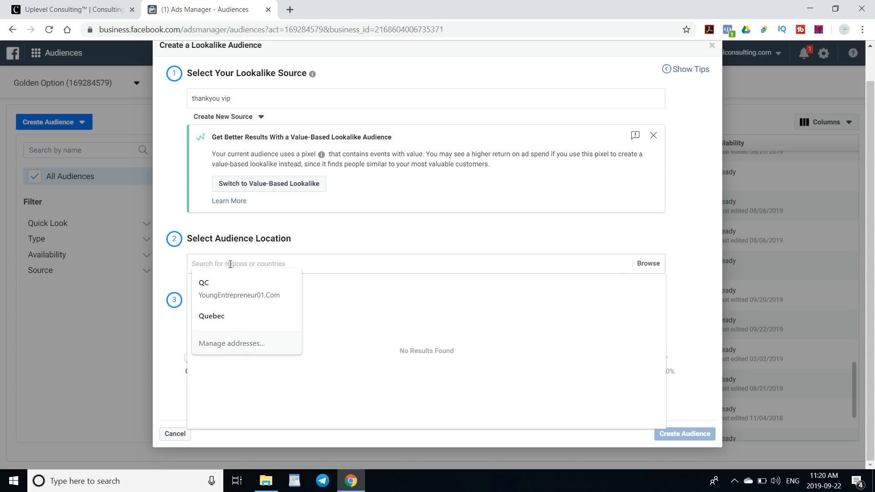
text(u)
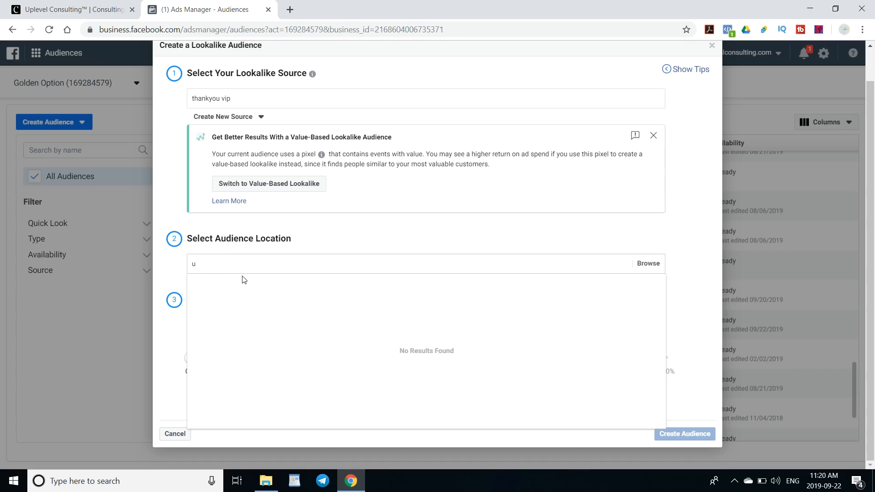
text(sani)
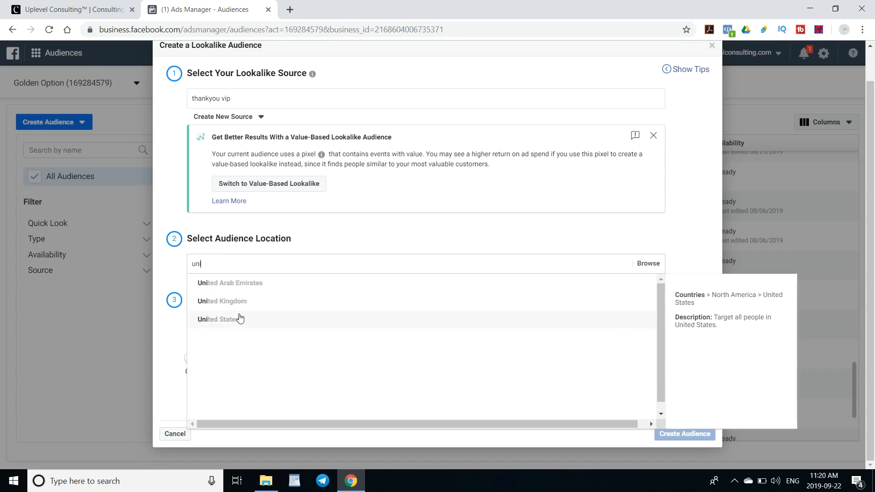
click(240, 319)
text(ca)
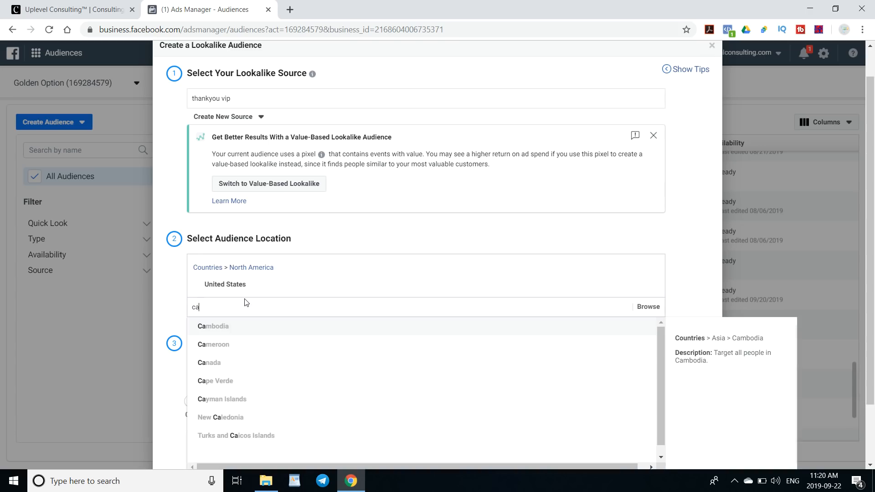
click(223, 362)
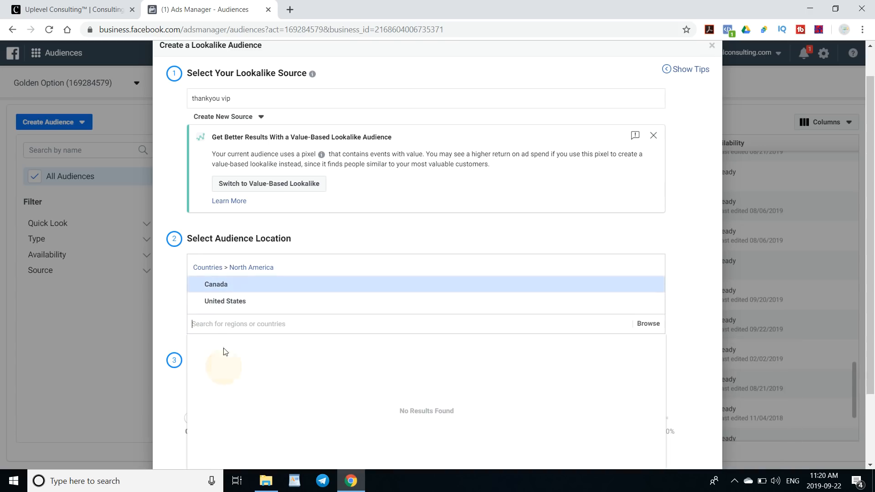
click(172, 283)
scroll(334, 275, down, 1)
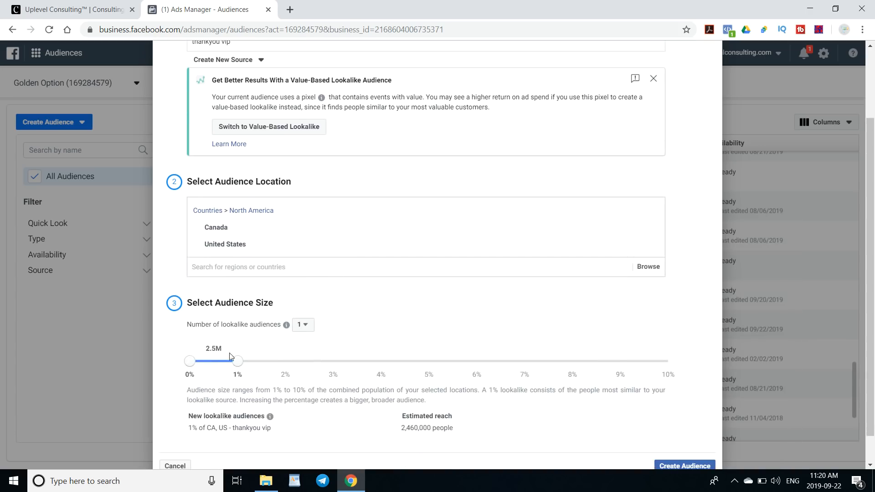
scroll(461, 209, up, 2)
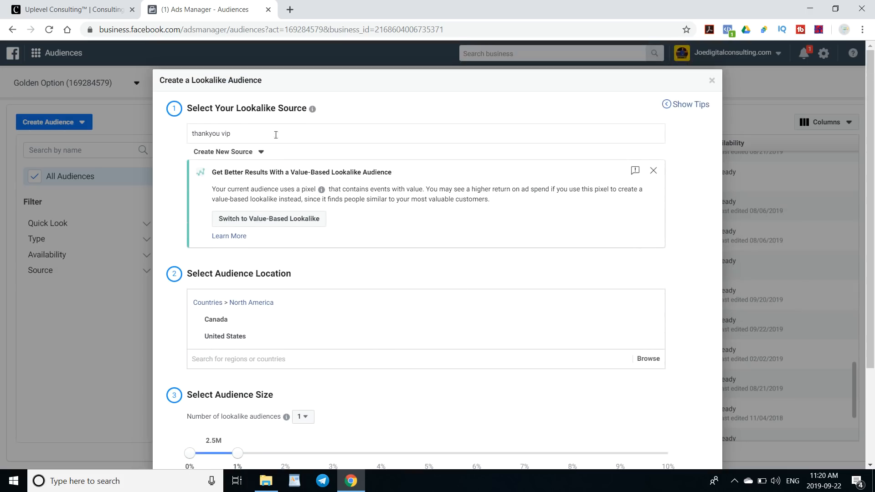
- Try to create the lookalike audience with both United States and Canada as locations
scroll(500, 163, down, 3)
click(689, 438)
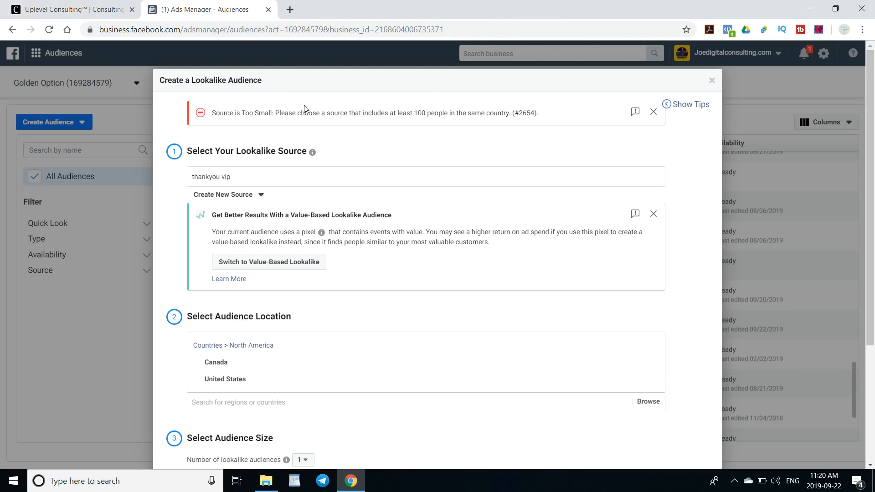
drag(391, 113, 450, 110)
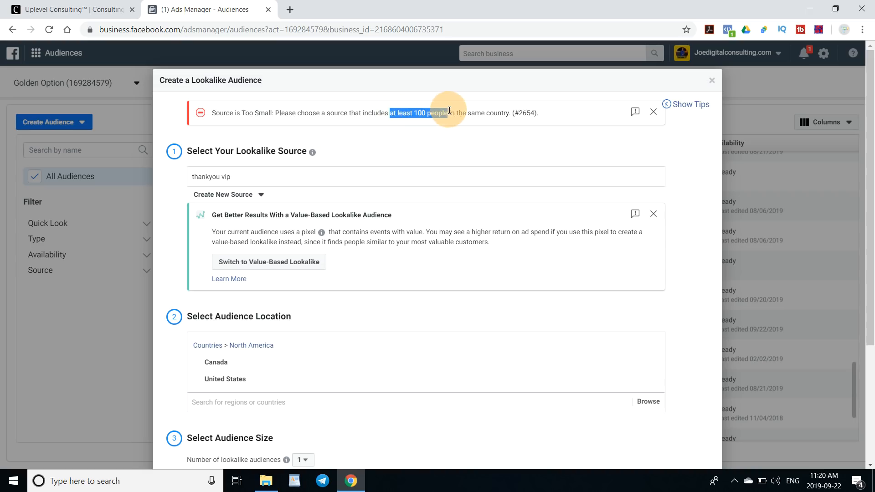
click(459, 111)
scroll(465, 117, down, 3)
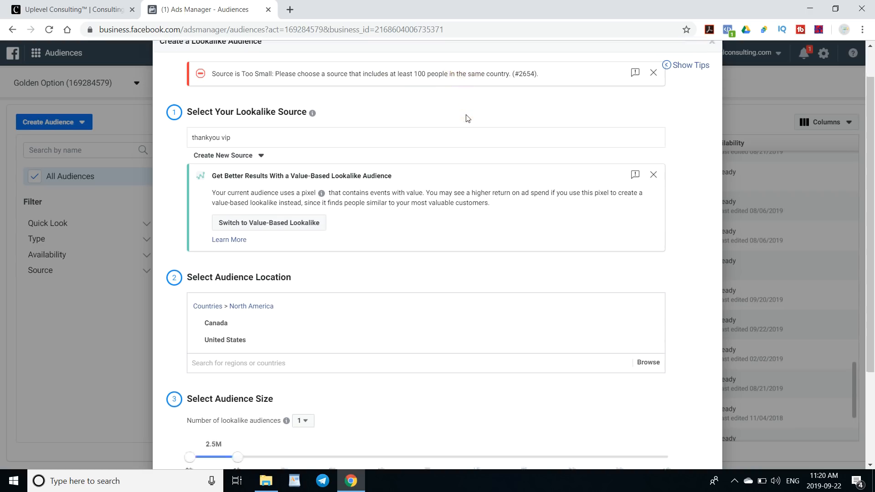
- Remove Canada from the locations and create the 1% United States lookalike audience from thankyou vip
click(650, 248)
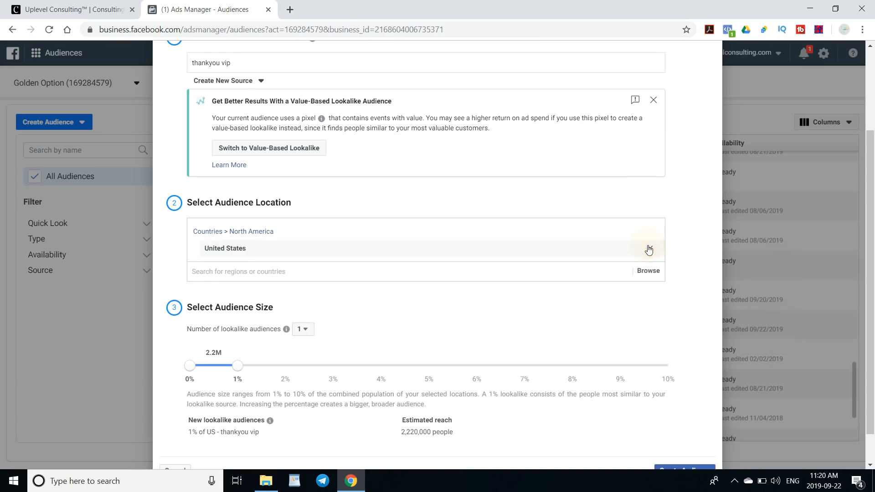
scroll(660, 418, down, 2)
click(672, 432)
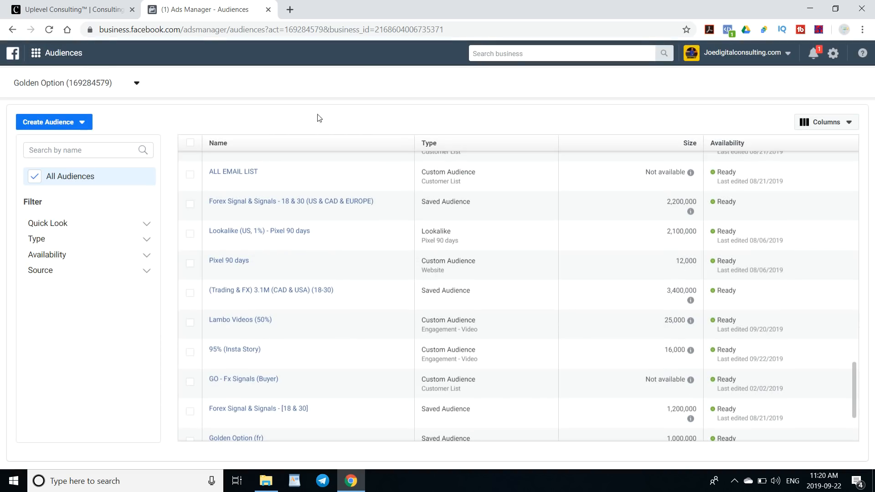
- Review the newly created lookalike audiences at the top of the audiences list by selecting their rows
scroll(337, 215, up, 5)
scroll(337, 215, up, 10)
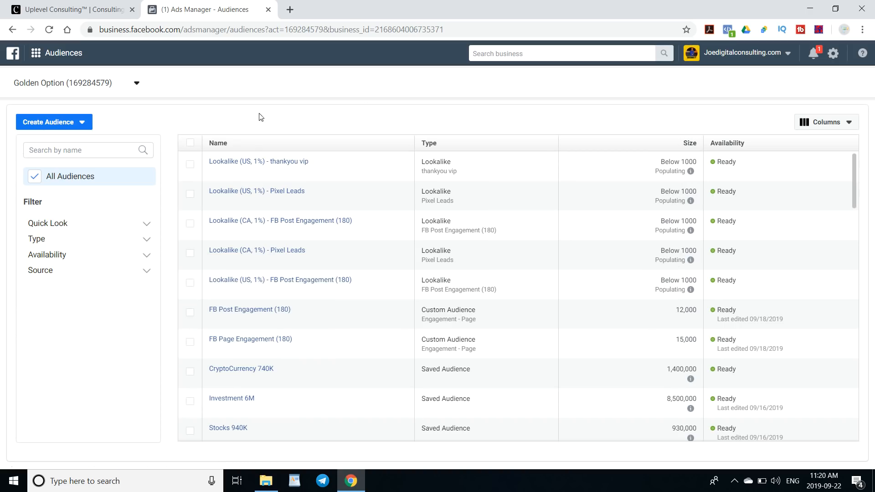
click(190, 164)
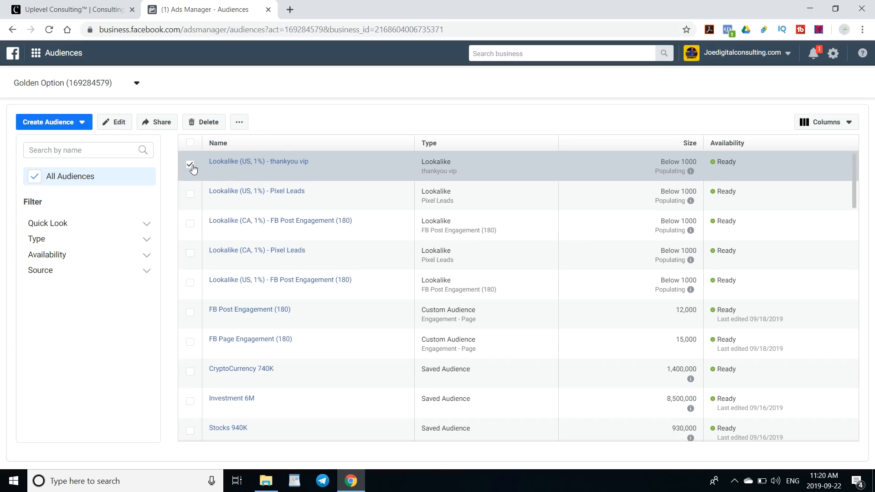
click(190, 165)
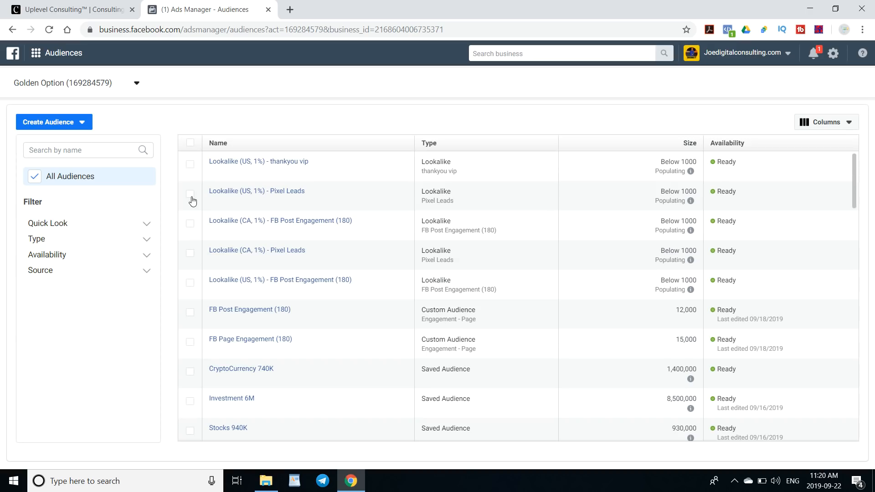
click(190, 194)
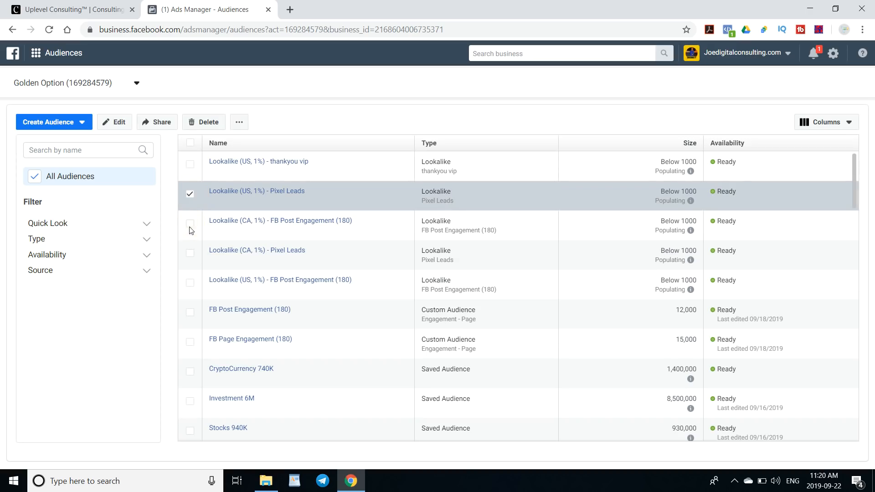
click(192, 224)
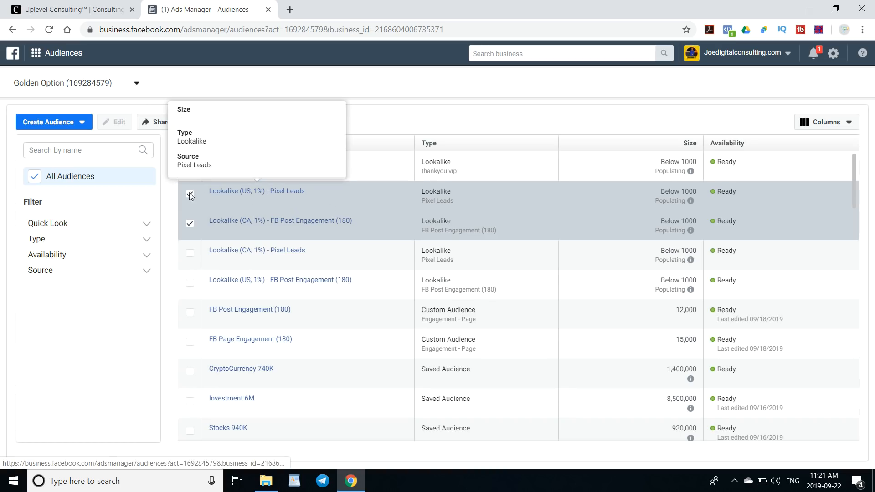
click(190, 224)
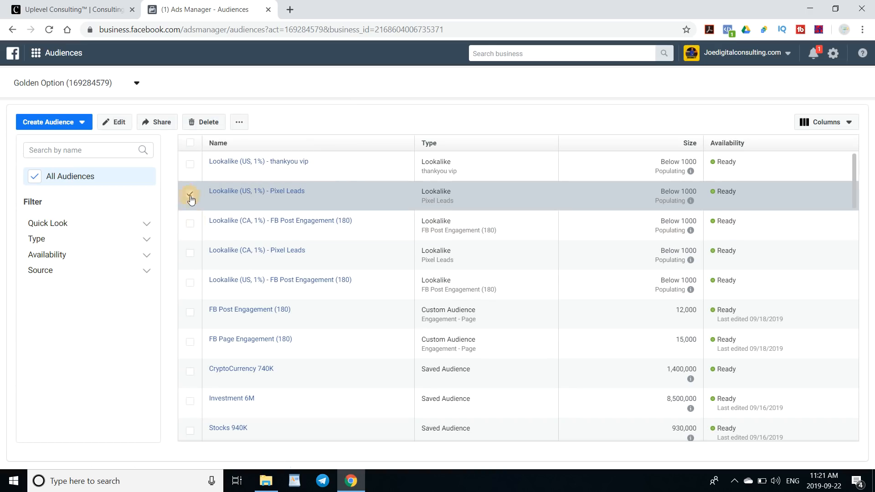
click(191, 197)
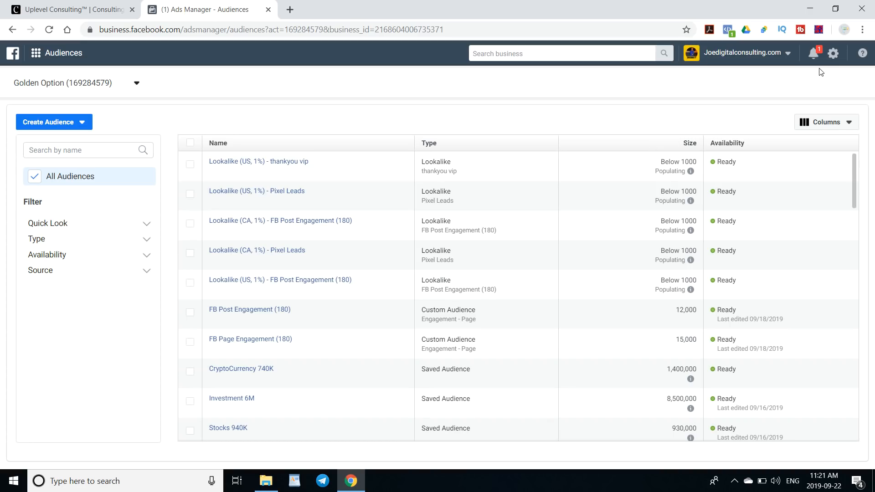